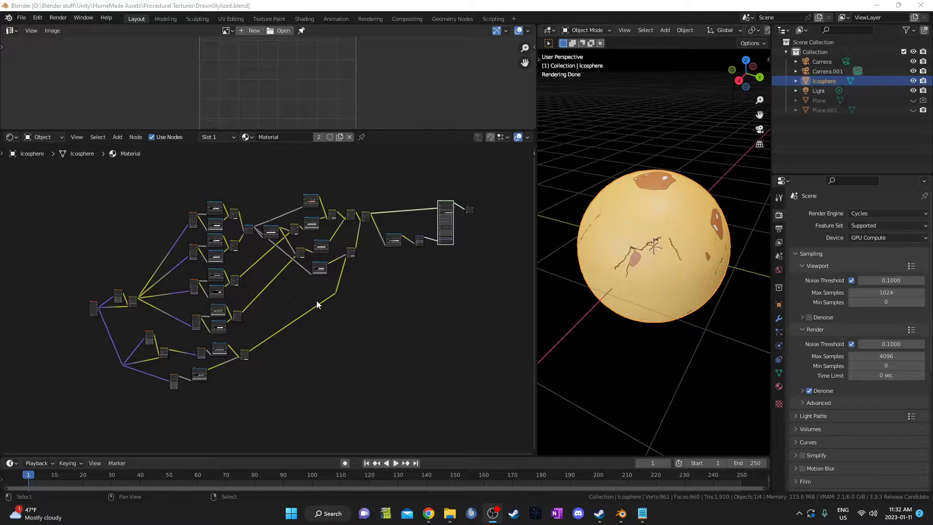
# Pan and zoom across the material node tree, from the Texture Coordinate node to the Principled BSDF.
pyautogui.scroll(2, 286, 292)
pyautogui.scroll(-1, 283, 299)
pyautogui.moveTo(280, 304); pyautogui.dragTo(253, 319, button='middle')
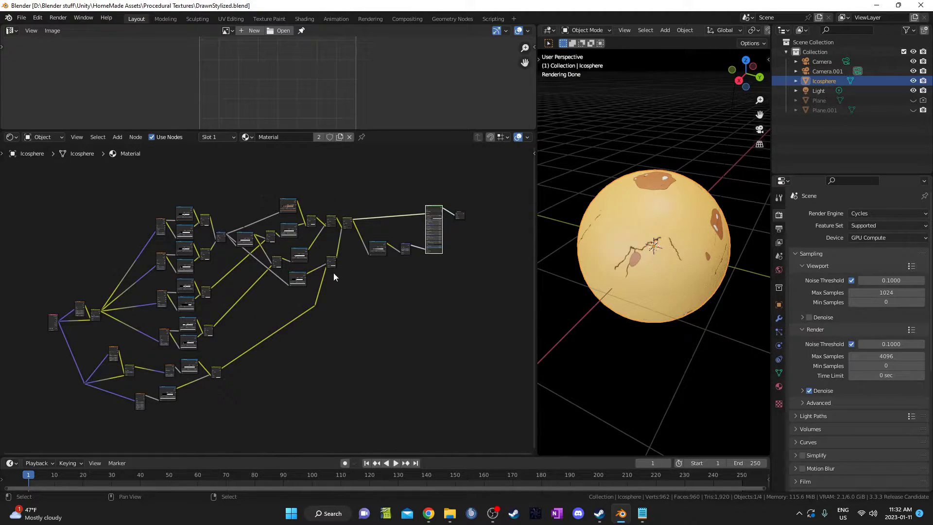
pyautogui.scroll(1, 272, 340)
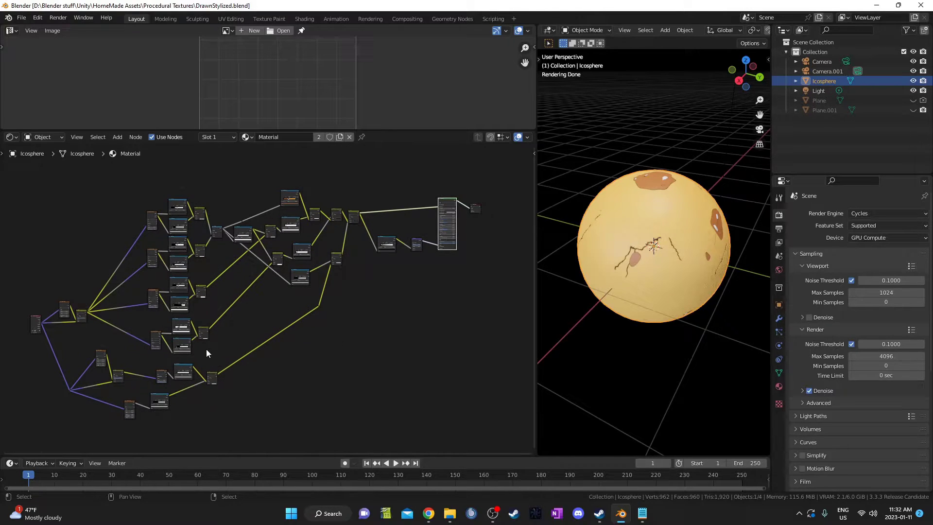
pyautogui.scroll(1, 273, 312)
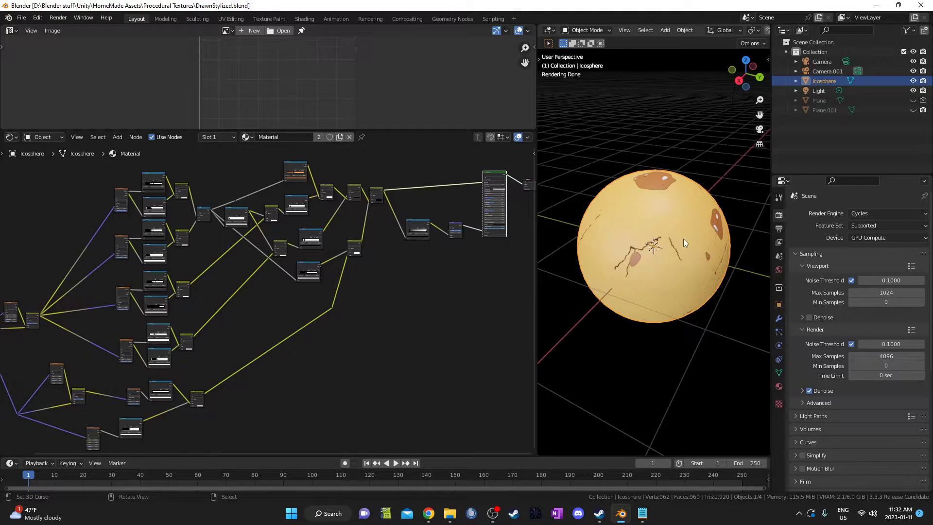
pyautogui.scroll(1, 372, 275)
pyautogui.moveTo(70, 355); pyautogui.dragTo(301, 315, button='middle')
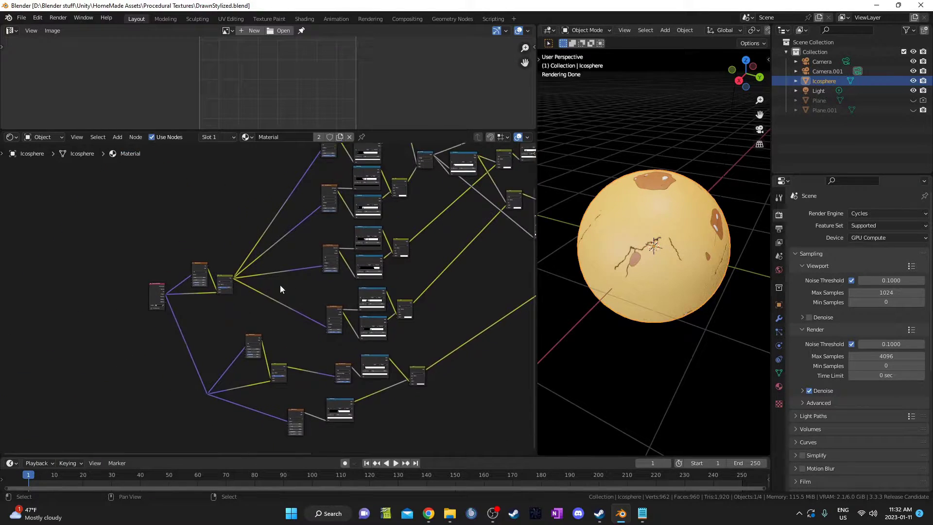
pyautogui.scroll(12, 219, 314)
pyautogui.moveTo(185, 310); pyautogui.dragTo(283, 336, button='middle')
pyautogui.scroll(-2, 277, 321)
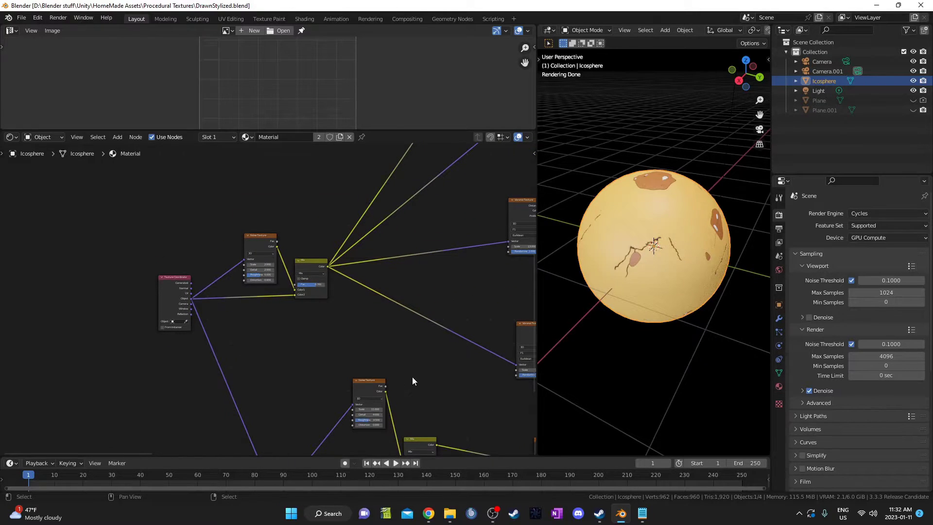
pyautogui.scroll(-1, 412, 377)
pyautogui.moveTo(428, 372); pyautogui.dragTo(122, 316, button='middle')
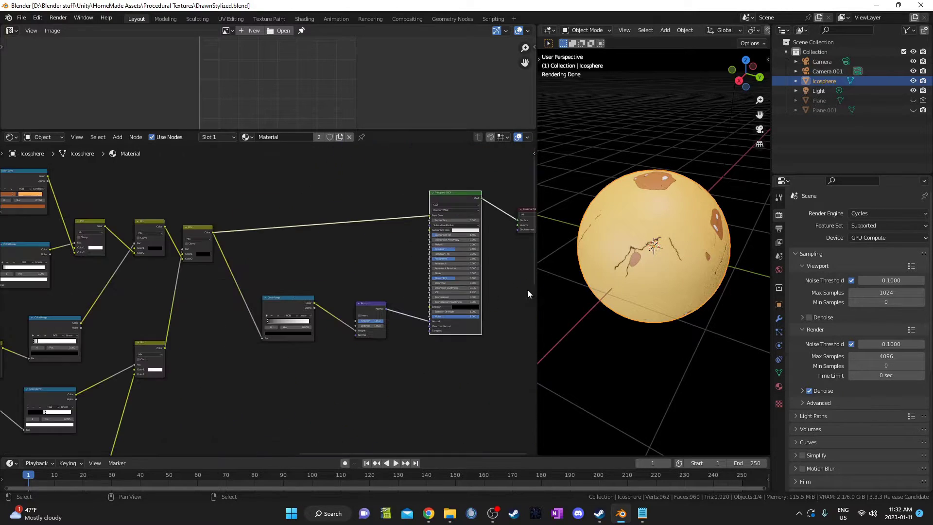
# Check the render Device dropdown choices and nudge the Principled BSDF node slightly.
pyautogui.click(869, 239)
pyautogui.scroll(2, 263, 297)
pyautogui.moveTo(277, 261); pyautogui.dragTo(223, 286, button='middle')
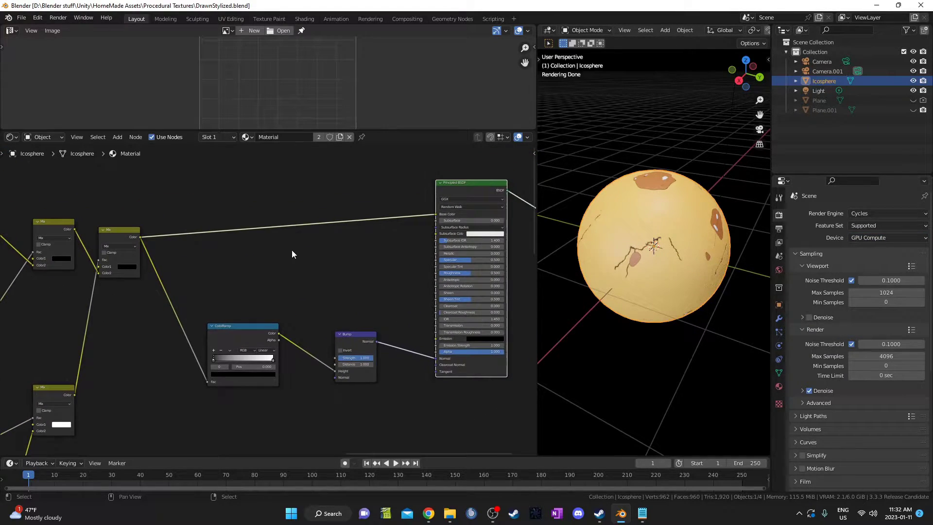
pyautogui.moveTo(455, 207); pyautogui.dragTo(413, 188, button='middle')
pyautogui.moveTo(416, 169); pyautogui.dragTo(415, 171)
# Bring the Mix node into view, shift the Bump node slightly right, and save the blend file.
pyautogui.scroll(4, 413, 237)
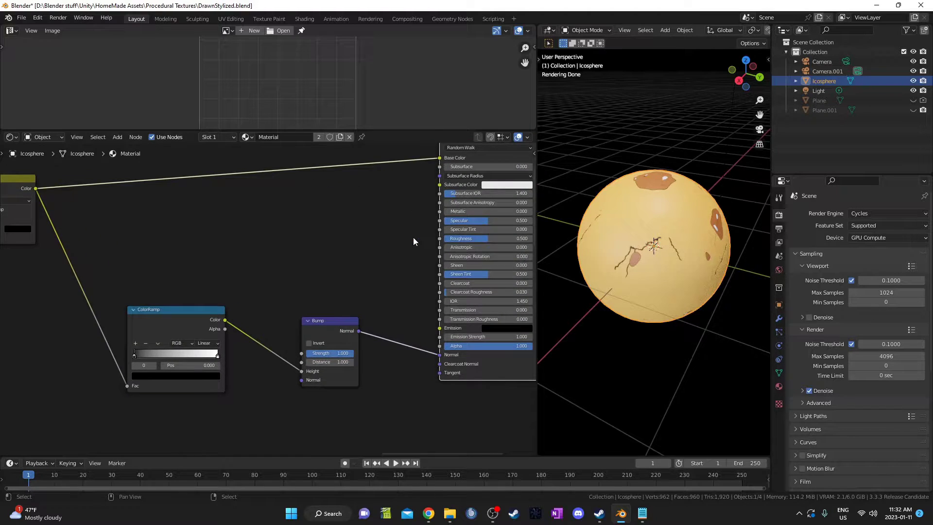
pyautogui.moveTo(411, 238); pyautogui.dragTo(314, 292, button='middle')
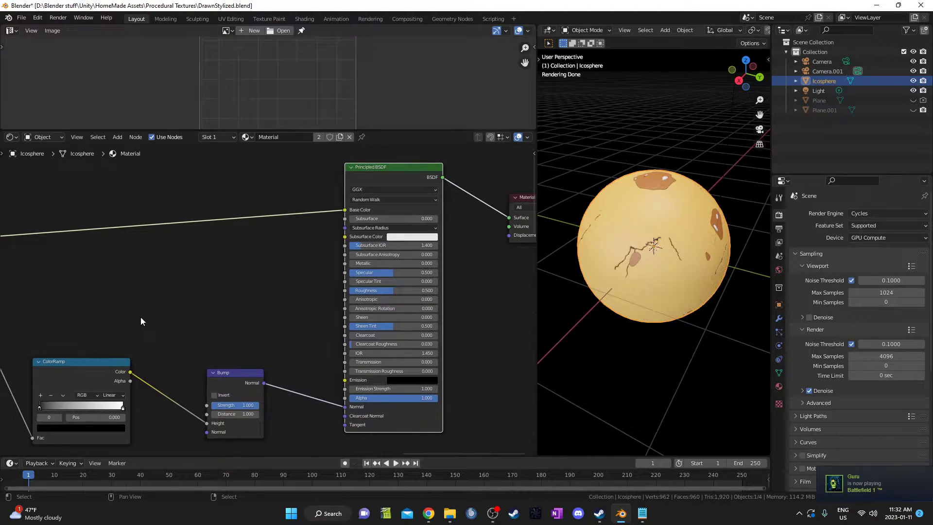
pyautogui.scroll(-1, 141, 318)
pyautogui.moveTo(141, 317); pyautogui.dragTo(252, 306, button='middle')
pyautogui.moveTo(328, 350); pyautogui.dragTo(333, 351)
pyautogui.hotkey('ctrl', 's')
# Add an Emission node through the node search and place it above the graph.
pyautogui.moveTo(324, 259); pyautogui.dragTo(324, 265, button='middle')
pyautogui.scroll(2, 295, 313)
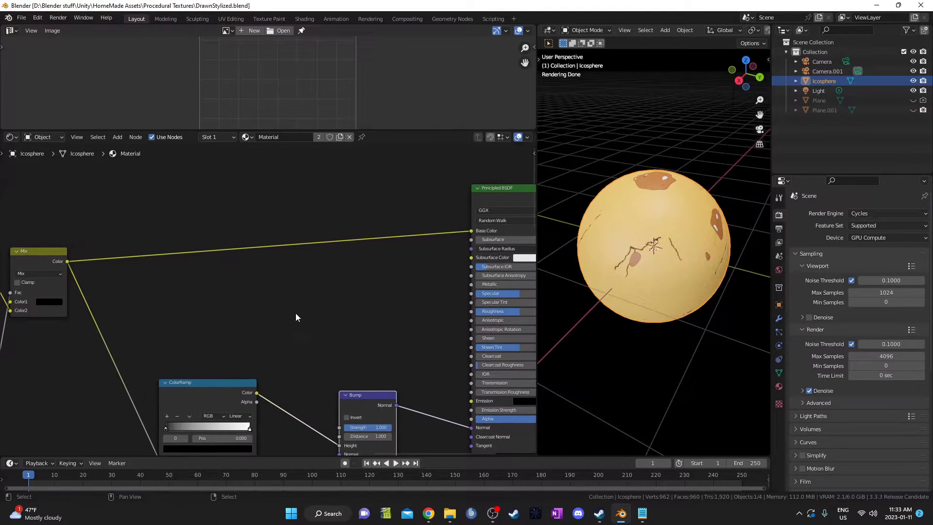
pyautogui.hotkey('shift', 'a')
pyautogui.click(293, 305)
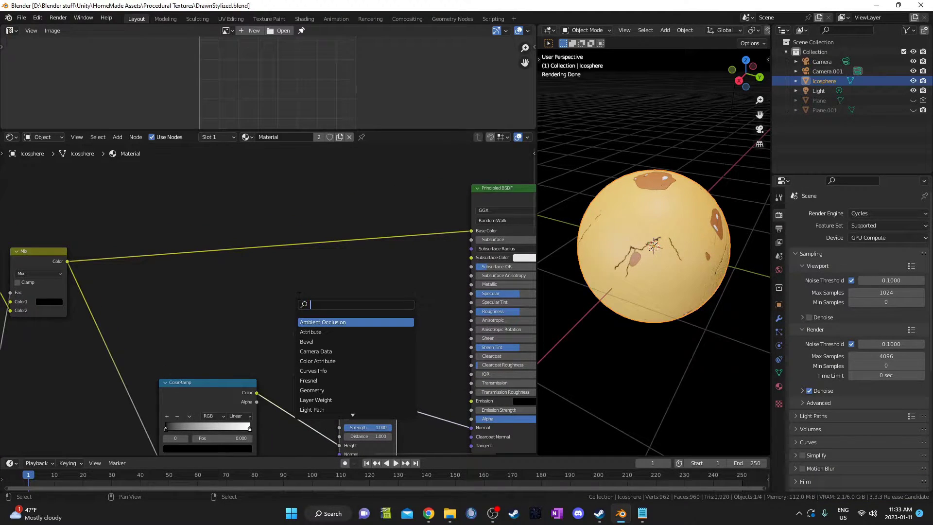
pyautogui.write('emission')
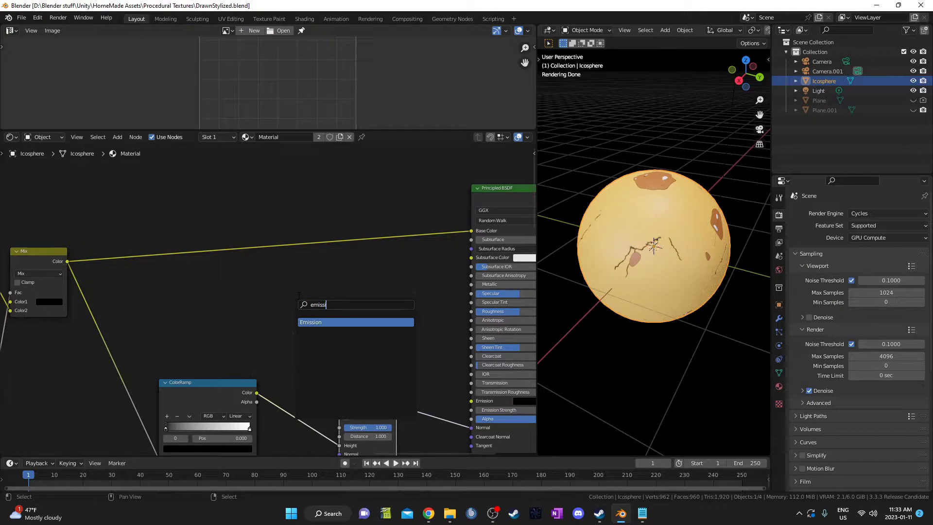
pyautogui.press('Return')
pyautogui.click(255, 173)
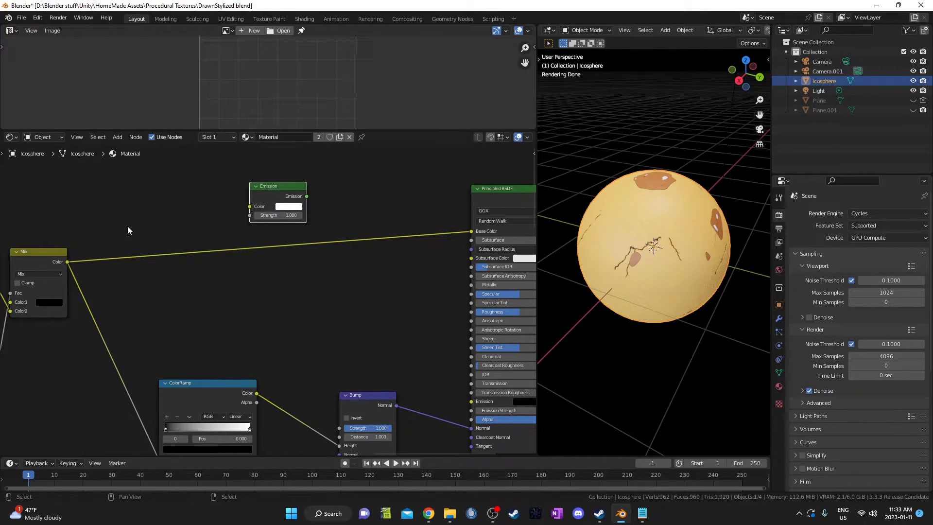
# Feed the Mix colour into the Emission Color input and plug Emission into the material surface.
pyautogui.moveTo(67, 261); pyautogui.dragTo(250, 207)
pyautogui.scroll(-1, 269, 280)
pyautogui.scroll(-1, 278, 297)
pyautogui.moveTo(293, 244); pyautogui.dragTo(296, 232)
pyautogui.keyDown('ctrl'); pyautogui.keyDown('shift'); pyautogui.click(296, 232); pyautogui.keyUp('shift'); pyautogui.keyUp('ctrl')
pyautogui.moveTo(381, 291); pyautogui.dragTo(281, 284, button='middle')
# Rearrange the Principled BSDF, Emission and Material Output nodes, linking Emission to the output Surface.
pyautogui.moveTo(355, 236); pyautogui.dragTo(359, 284)
pyautogui.moveTo(214, 237); pyautogui.dragTo(221, 218, button='middle')
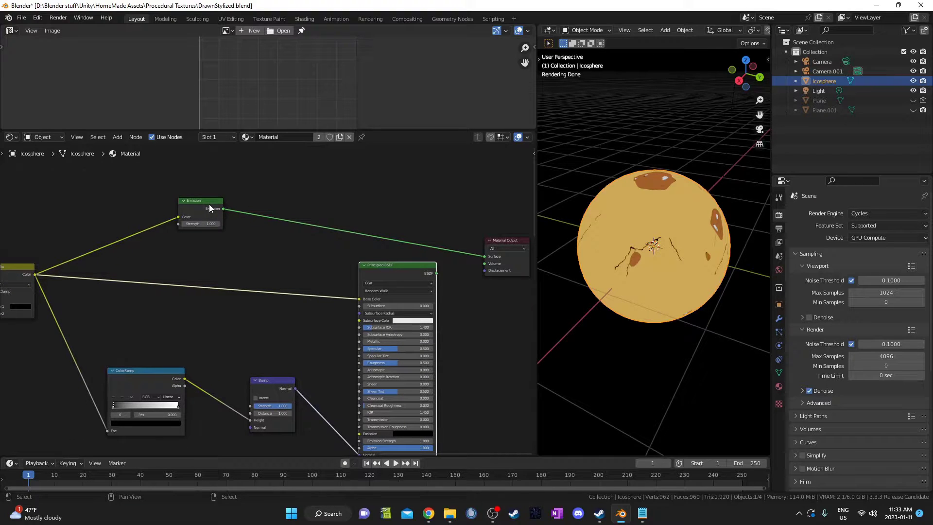
pyautogui.moveTo(209, 200); pyautogui.dragTo(211, 196)
pyautogui.moveTo(500, 245); pyautogui.dragTo(450, 197, button='middle')
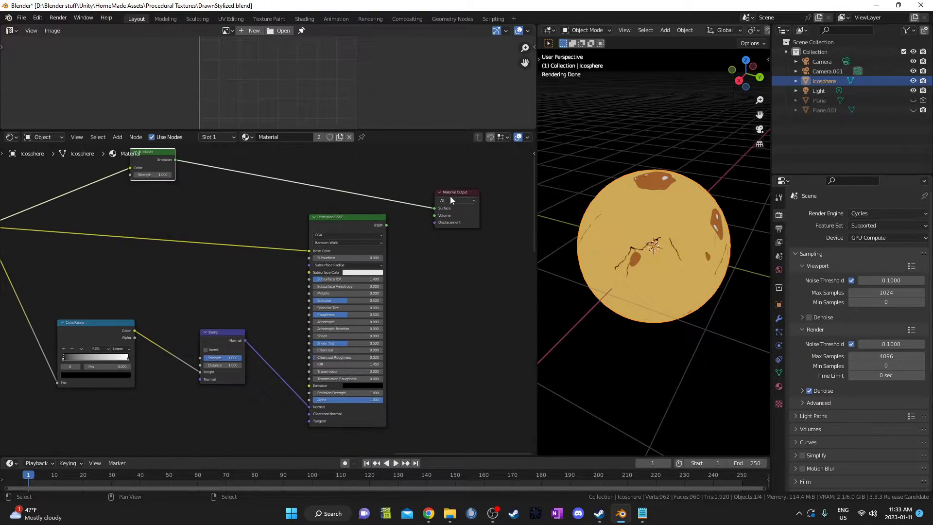
pyautogui.moveTo(450, 197); pyautogui.dragTo(452, 185)
pyautogui.scroll(3, 254, 270)
pyautogui.moveTo(254, 270); pyautogui.dragTo(221, 327, button='middle')
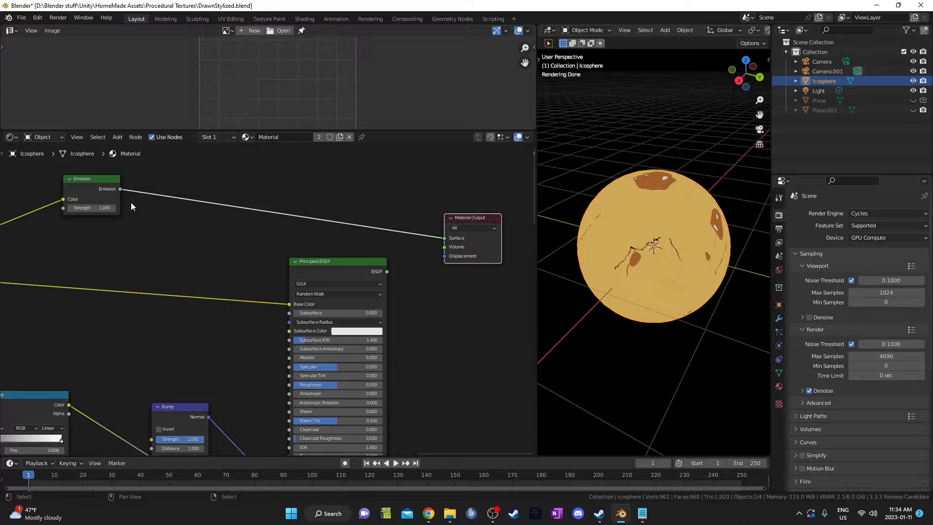
pyautogui.moveTo(121, 189); pyautogui.dragTo(447, 240)
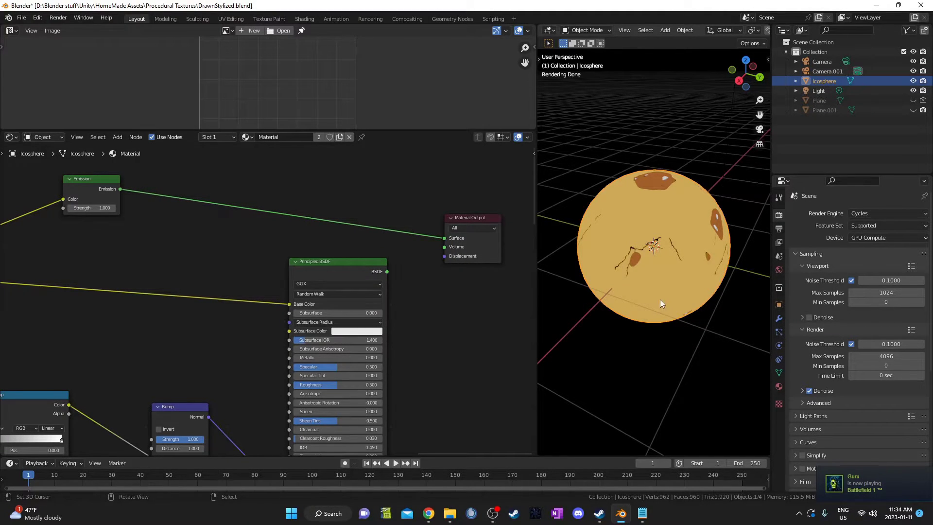
# Compare Principled BSDF and Emission shading on the sphere, leaving Emission connected, and recentre the nodes.
pyautogui.moveTo(660, 299); pyautogui.dragTo(544, 295, button='middle')
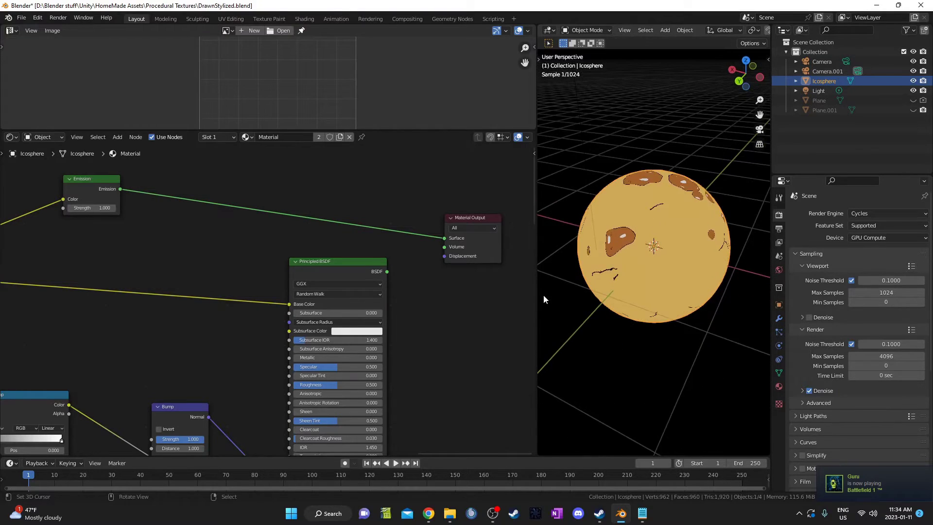
pyautogui.keyDown('ctrl'); pyautogui.keyDown('shift'); pyautogui.click(318, 263); pyautogui.keyUp('shift'); pyautogui.keyUp('ctrl')
pyautogui.moveTo(692, 293); pyautogui.dragTo(666, 248, button='middle')
pyautogui.moveTo(239, 285); pyautogui.dragTo(294, 295, button='middle')
pyautogui.keyDown('ctrl'); pyautogui.keyDown('shift'); pyautogui.click(146, 191); pyautogui.keyUp('shift'); pyautogui.keyUp('ctrl')
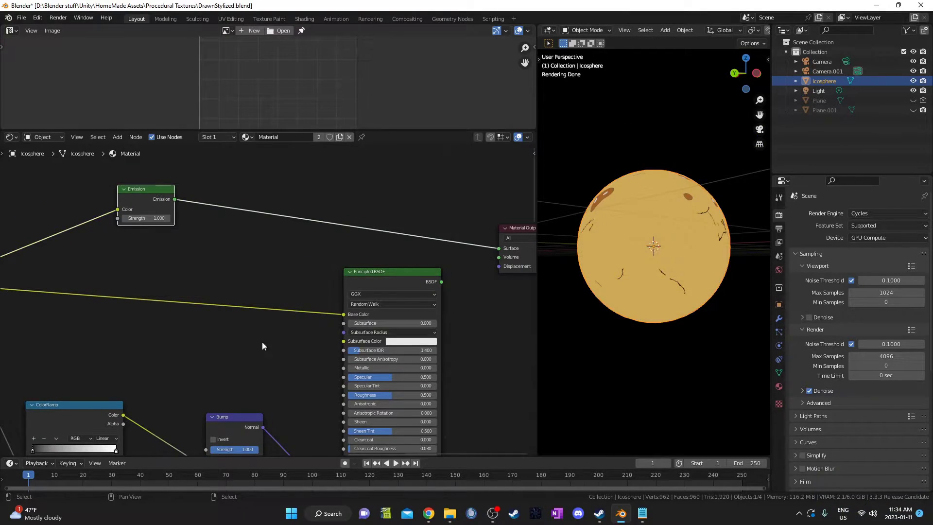
pyautogui.scroll(-3, 263, 346)
pyautogui.moveTo(307, 377); pyautogui.dragTo(303, 307, button='middle')
pyautogui.moveTo(177, 168); pyautogui.dragTo(223, 217, button='middle')
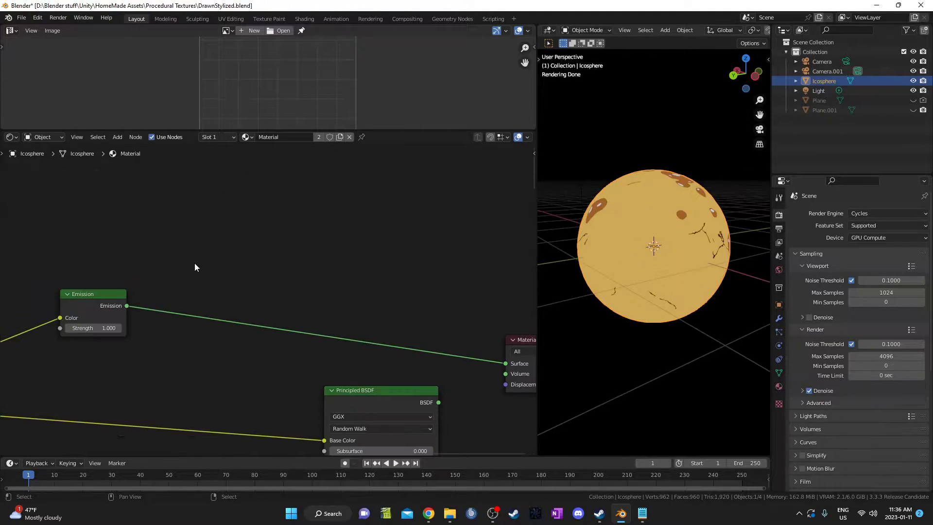
# Add an Image Texture node with the 'image' search and place it above the Emission link.
pyautogui.hotkey('shift', 'a')
pyautogui.write('image')
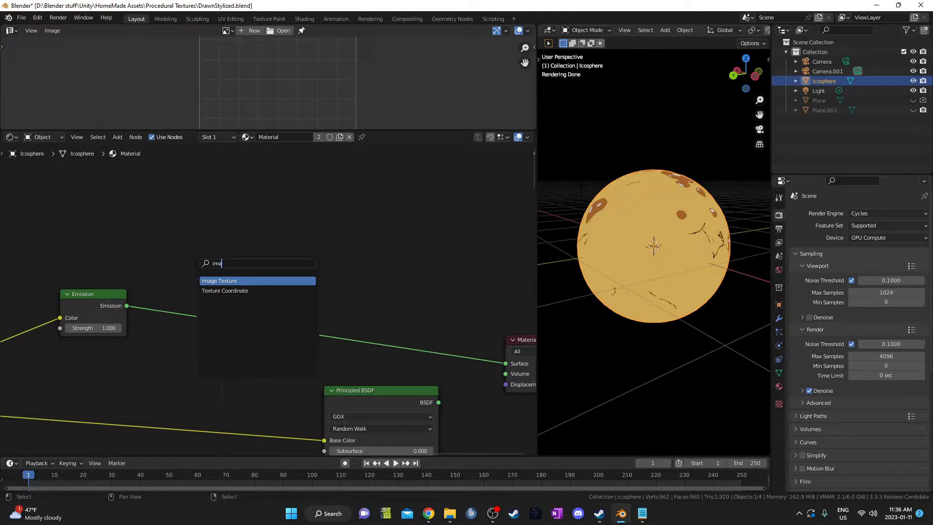
pyautogui.press('Return')
pyautogui.click(258, 170)
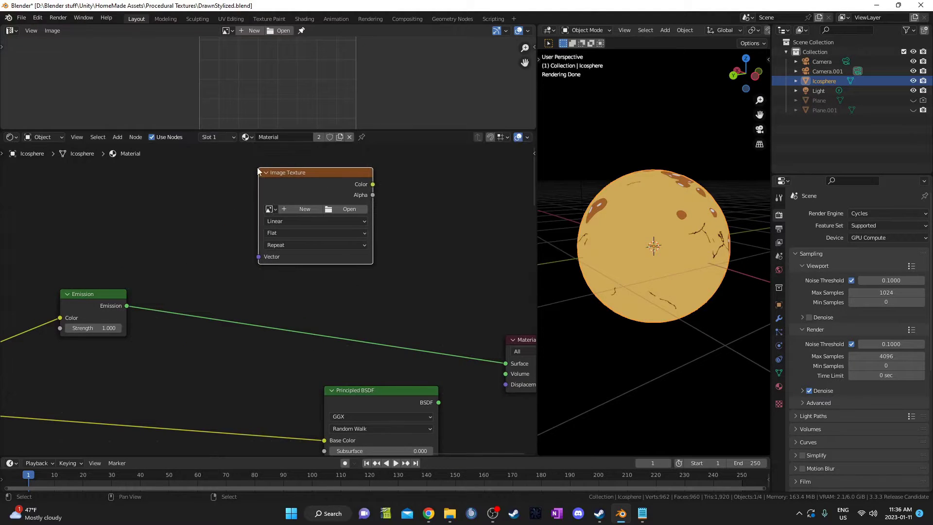
# Create a new 2048 px image named Color in the texture node.
pyautogui.click(302, 210)
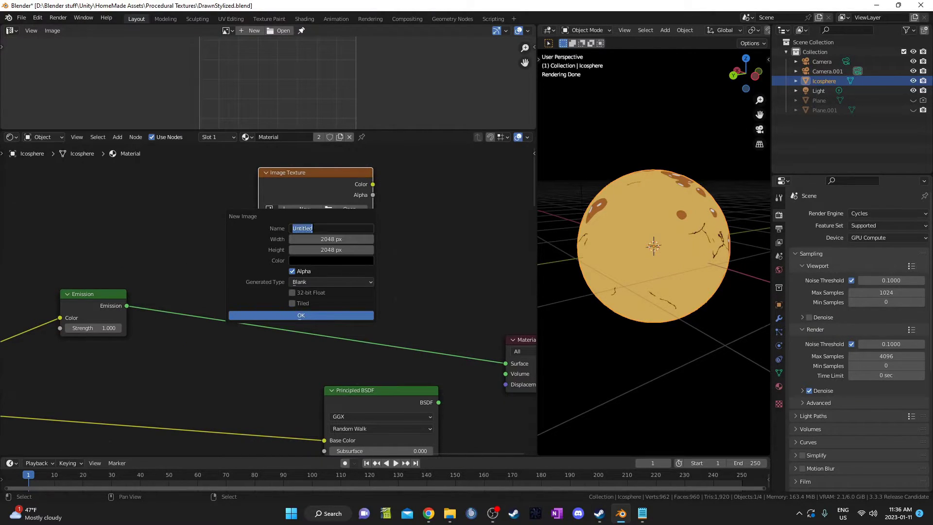
pyautogui.write('Color')
pyautogui.press('Return')
pyautogui.click(300, 319)
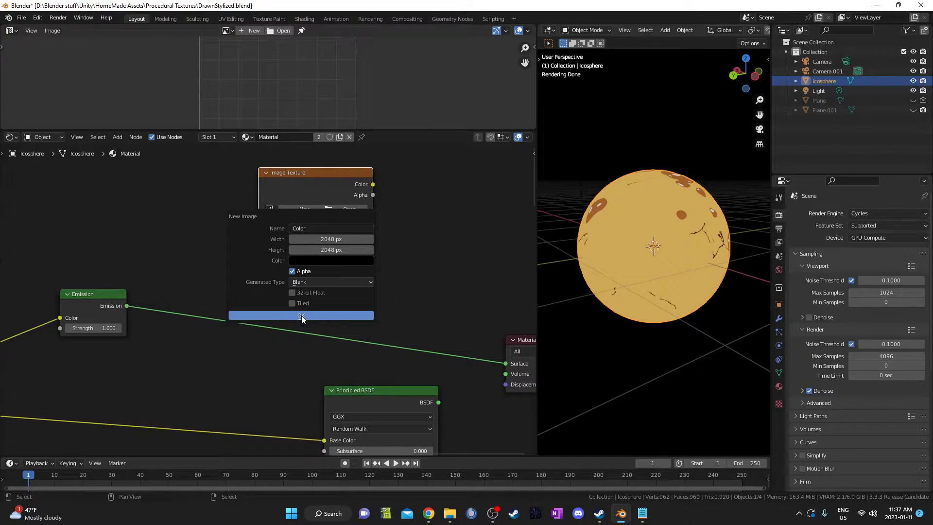
pyautogui.click(302, 317)
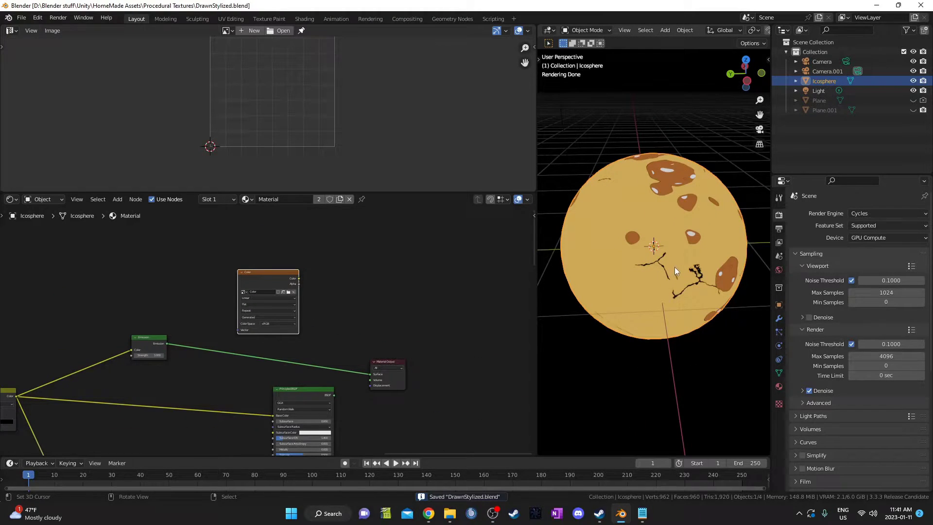
pyautogui.moveTo(675, 267); pyautogui.dragTo(684, 272, button='middle')
pyautogui.moveTo(338, 116); pyautogui.dragTo(350, 137, button='middle')
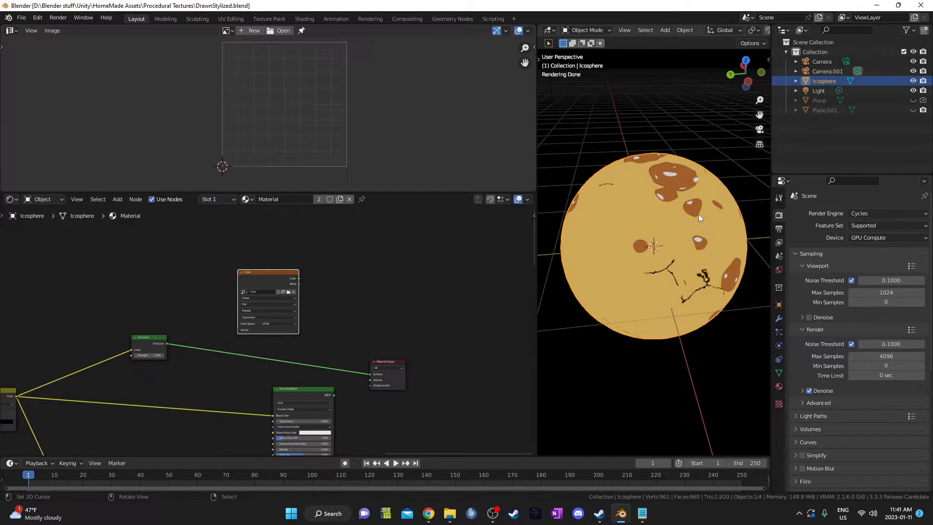
pyautogui.moveTo(699, 214); pyautogui.dragTo(719, 263, button='middle')
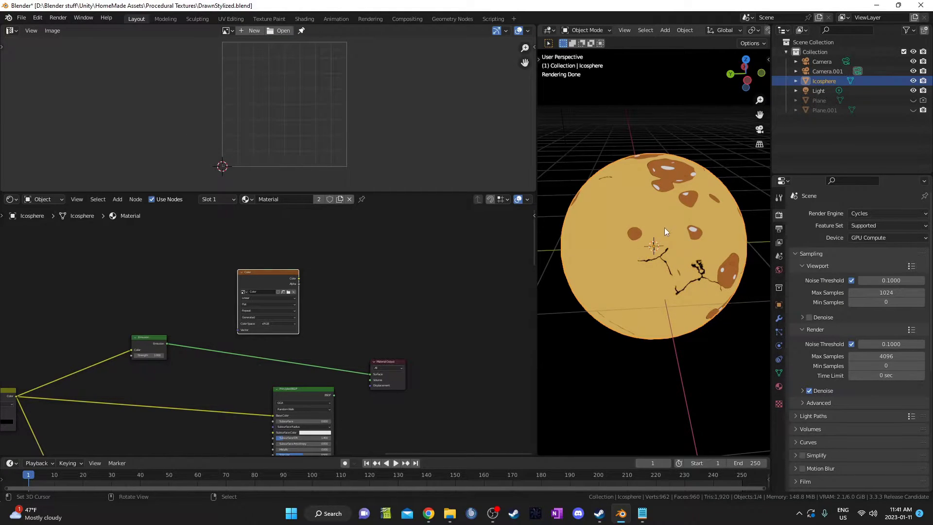
# Enter Edit Mode to zoom over the icosphere's UV layout, then open and dismiss the U unwrap menu.
pyautogui.press('Tab')
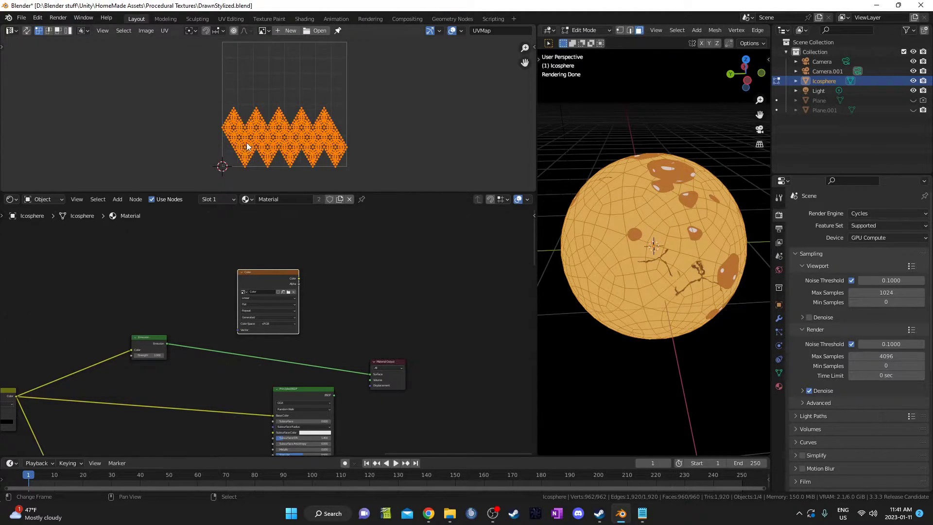
pyautogui.scroll(3, 253, 141)
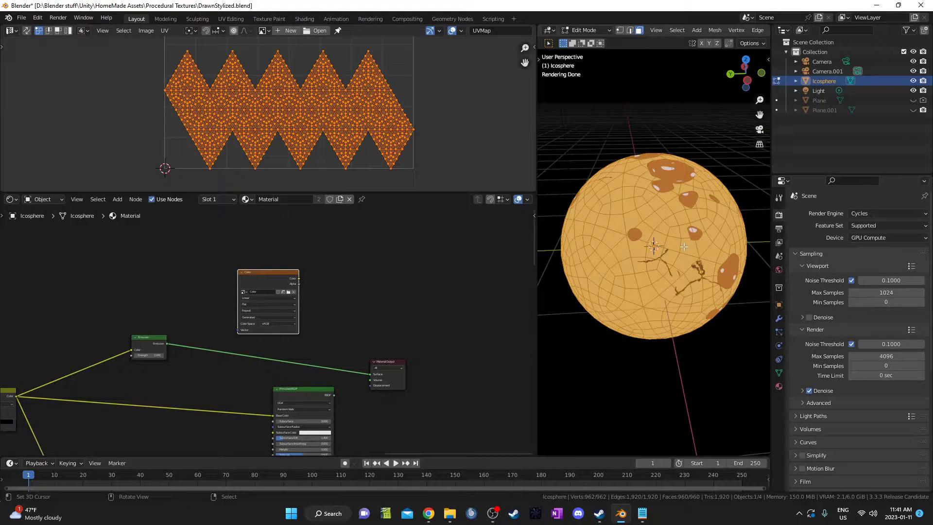
pyautogui.scroll(-5, 408, 83)
pyautogui.scroll(2, 399, 115)
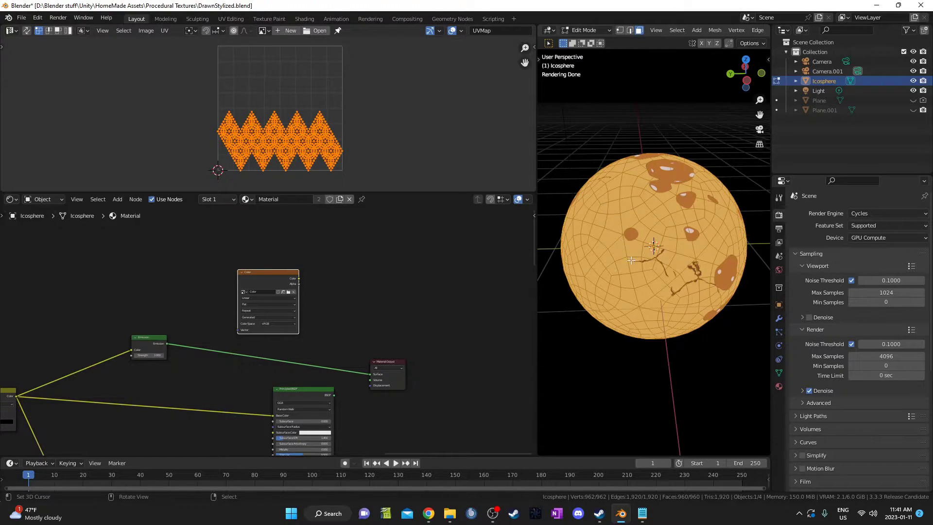
pyautogui.press('u')
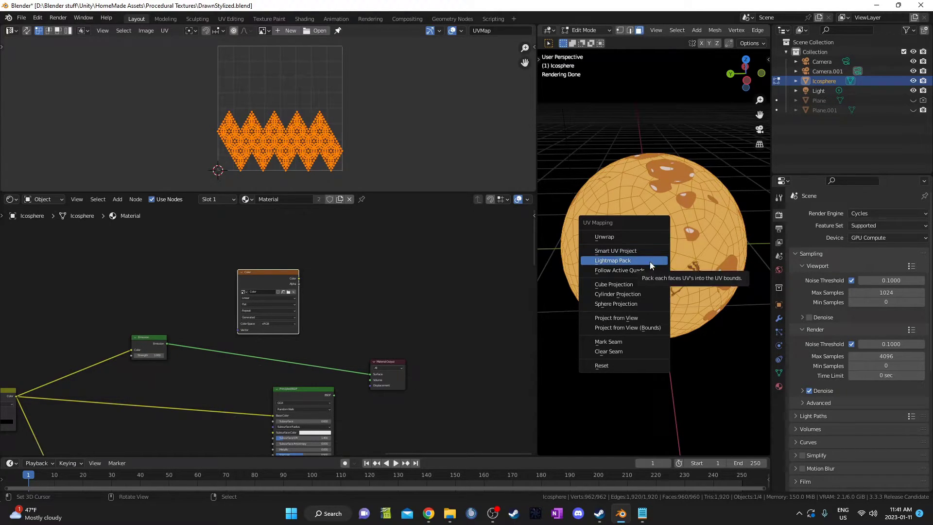
pyautogui.moveTo(647, 238); pyautogui.dragTo(648, 243, button='middle')
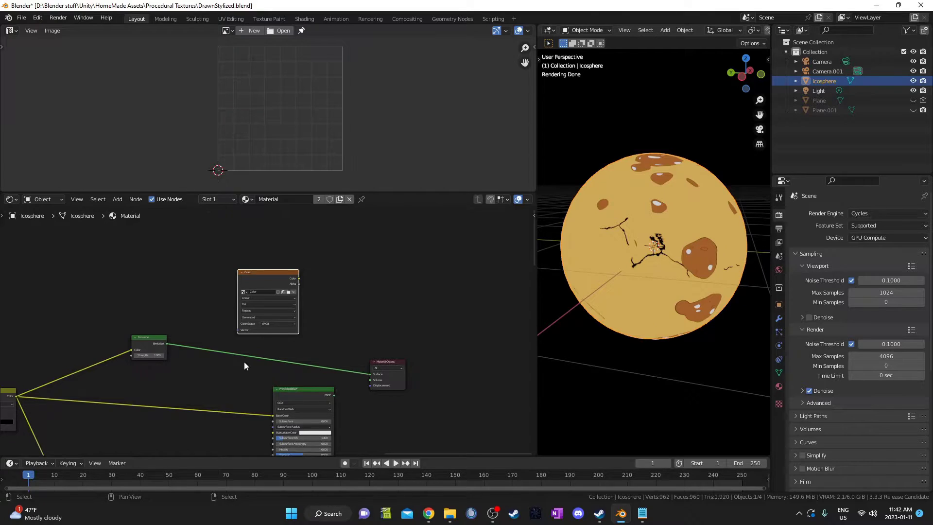
# Bring the Color image node into view and nudge it up and right.
pyautogui.moveTo(278, 353); pyautogui.dragTo(275, 333, button='middle')
pyautogui.scroll(2, 275, 333)
pyautogui.moveTo(336, 347); pyautogui.dragTo(358, 328, button='middle')
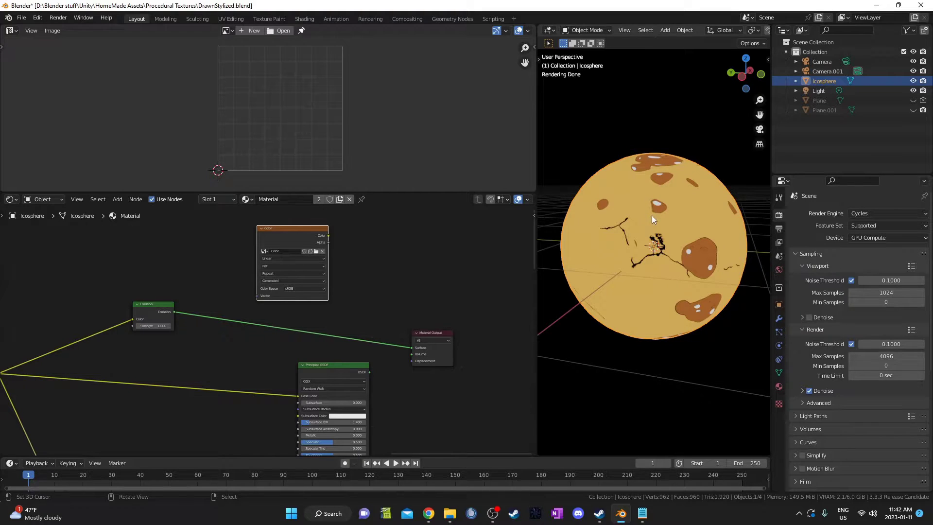
pyautogui.scroll(3, 275, 314)
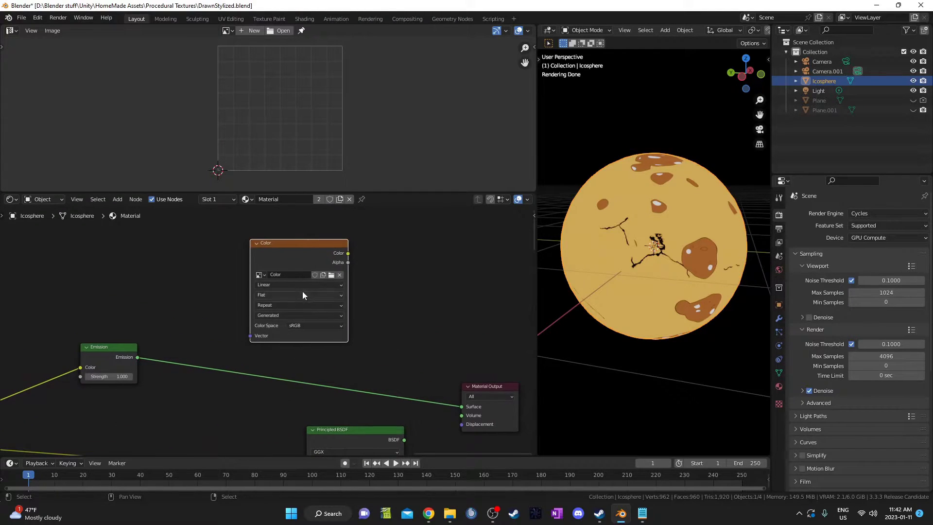
pyautogui.moveTo(295, 256); pyautogui.dragTo(296, 250)
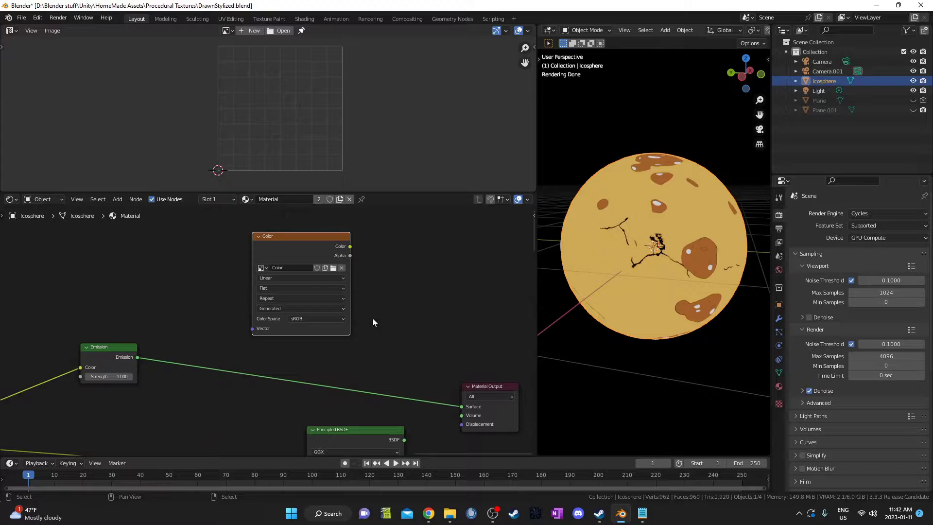
# Shift the Emission node slightly right and raise the Material Output node.
pyautogui.moveTo(375, 331); pyautogui.dragTo(387, 304, button='middle')
pyautogui.moveTo(440, 369); pyautogui.dragTo(436, 347, button='middle')
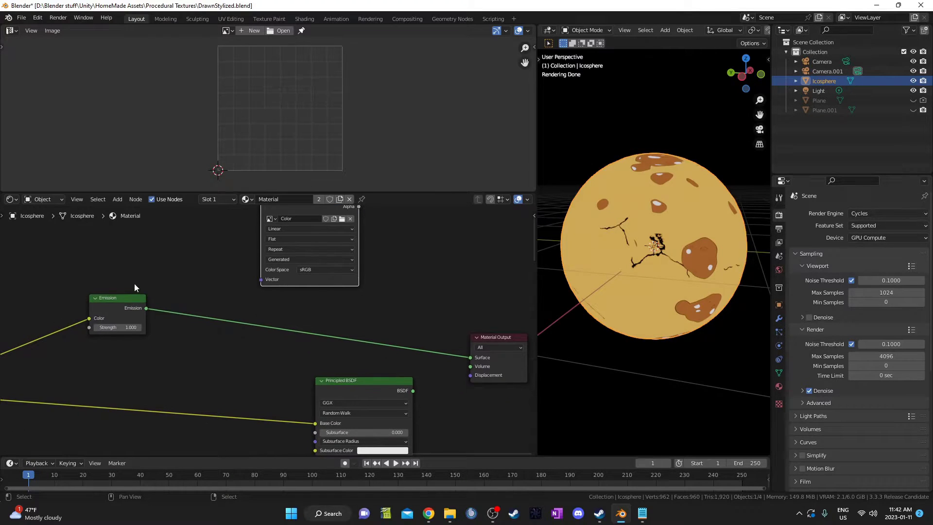
pyautogui.moveTo(123, 300); pyautogui.dragTo(136, 302)
pyautogui.moveTo(400, 370); pyautogui.dragTo(339, 345, button='middle')
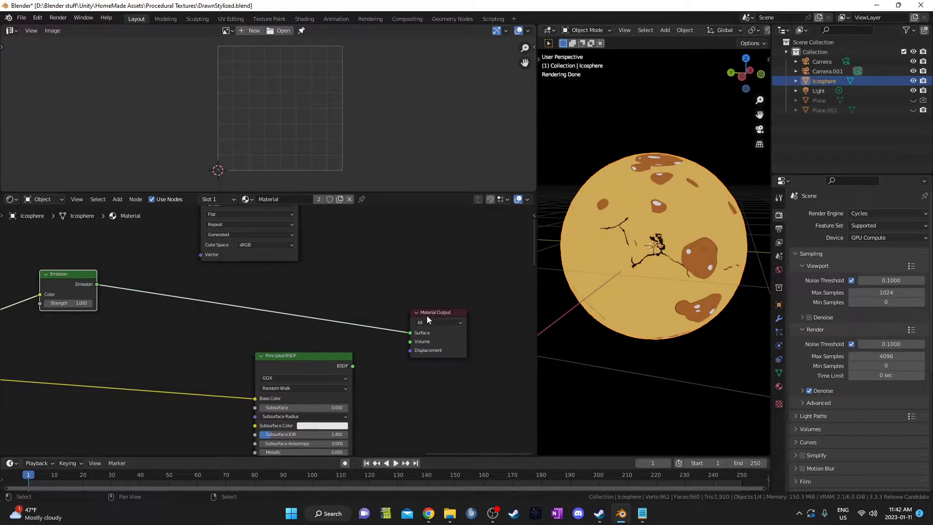
pyautogui.moveTo(426, 319); pyautogui.dragTo(427, 305)
pyautogui.moveTo(712, 304); pyautogui.dragTo(661, 329, button='middle')
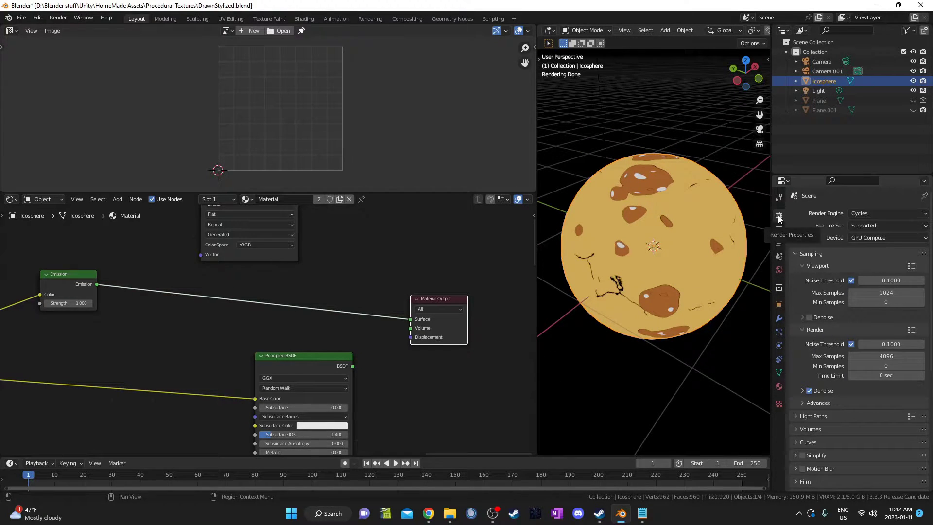
# Bake with Bake Type Emit into the Color image and check the baked result's edges.
pyautogui.scroll(-8, 838, 315)
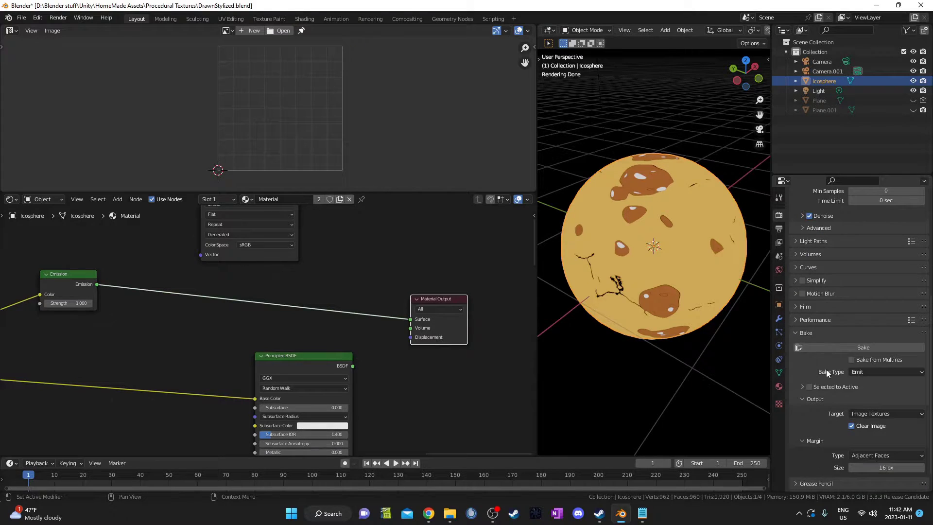
pyautogui.scroll(-1, 834, 386)
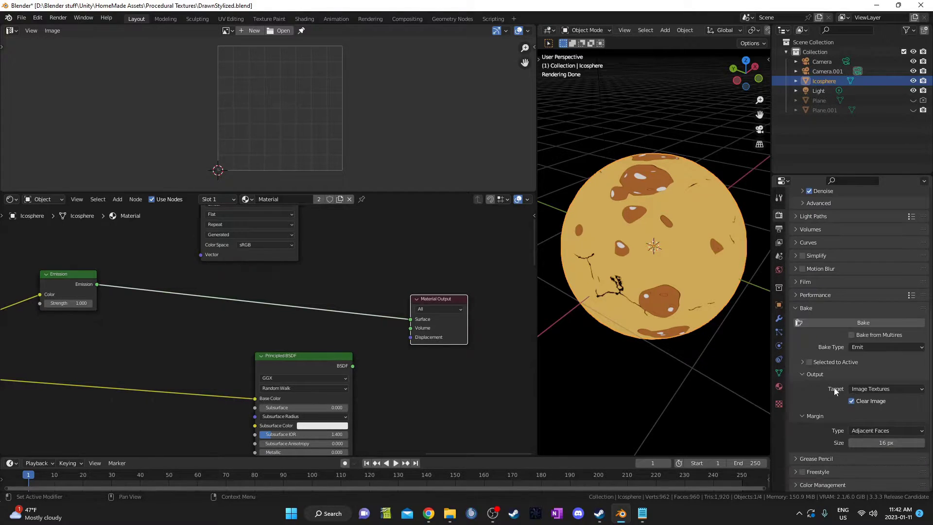
pyautogui.click(867, 346)
pyautogui.click(863, 324)
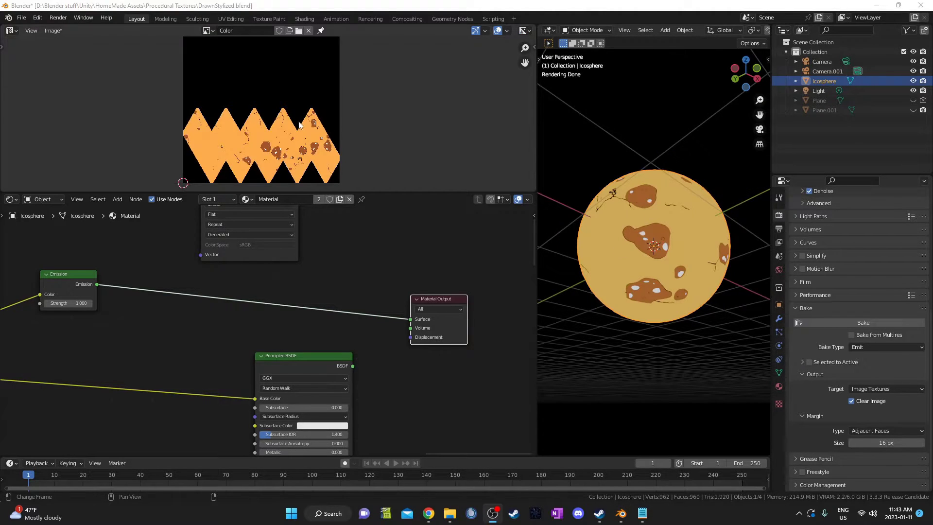
pyautogui.moveTo(306, 125); pyautogui.dragTo(314, 102, button='middle')
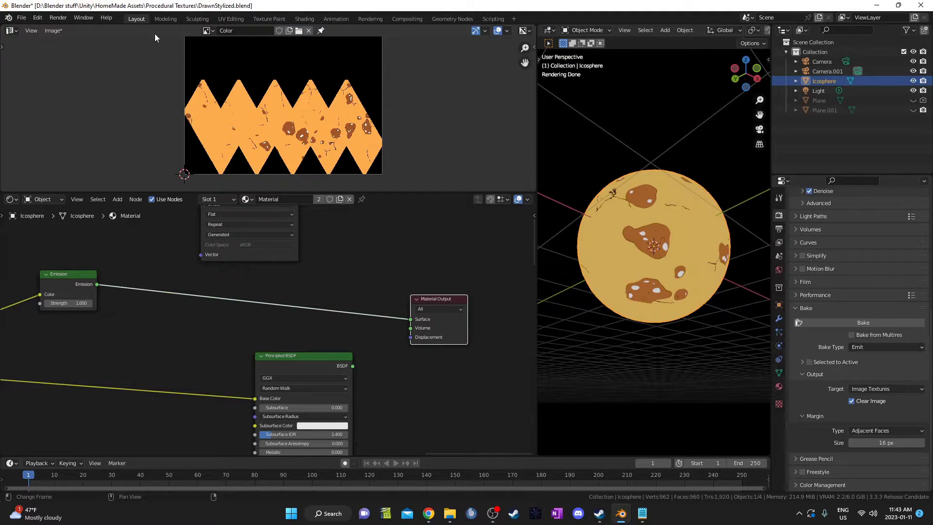
pyautogui.click(54, 31)
# Save the baked Color image from the Image menu and look the texture over.
pyautogui.click(50, 33)
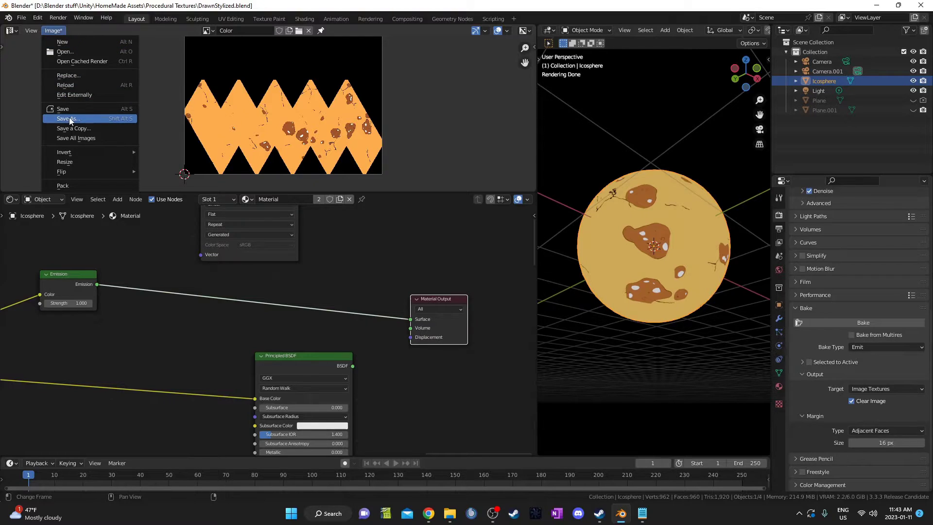
pyautogui.moveTo(356, 91); pyautogui.dragTo(339, 88, button='middle')
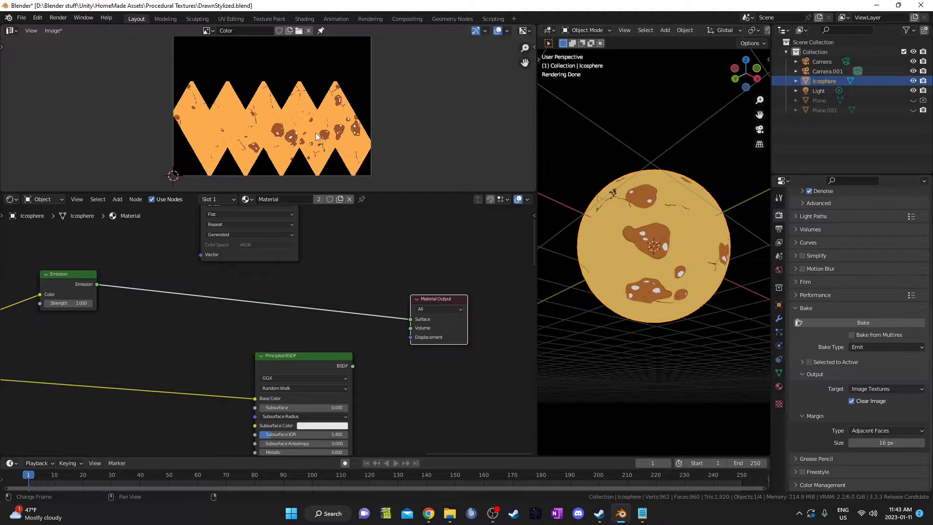
pyautogui.moveTo(316, 133); pyautogui.dragTo(332, 135, button='middle')
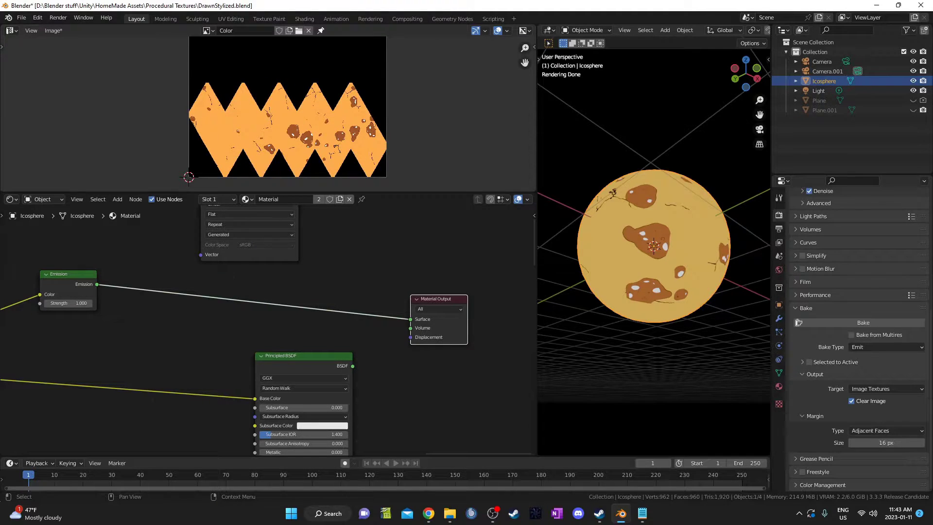
pyautogui.scroll(-3, 331, 360)
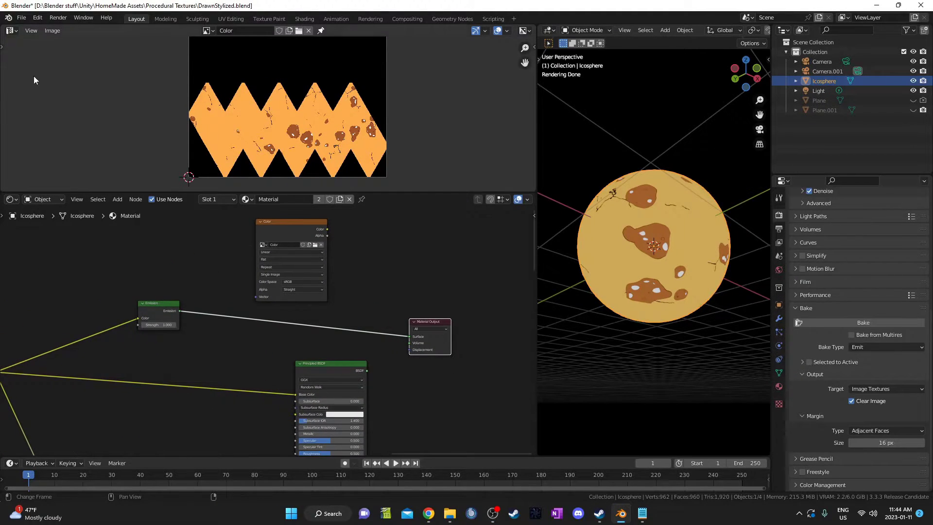
# Move the Color image node and the Principled BSDF node closer together.
pyautogui.moveTo(301, 389); pyautogui.dragTo(294, 305, button='middle')
pyautogui.moveTo(104, 307); pyautogui.dragTo(109, 314, button='middle')
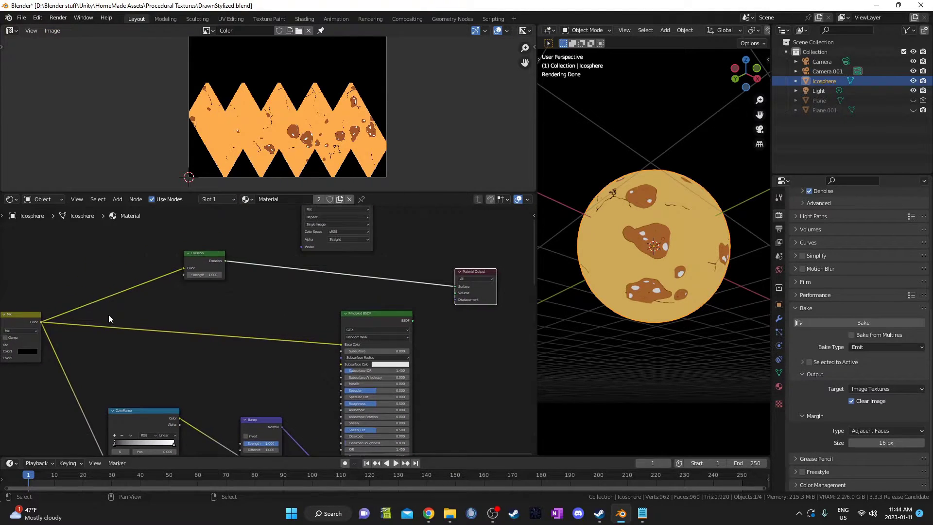
pyautogui.moveTo(343, 286); pyautogui.dragTo(247, 362, button='middle')
pyautogui.moveTo(227, 263); pyautogui.dragTo(180, 257)
pyautogui.moveTo(293, 406); pyautogui.dragTo(360, 373, button='middle')
pyautogui.moveTo(360, 376); pyautogui.dragTo(383, 357)
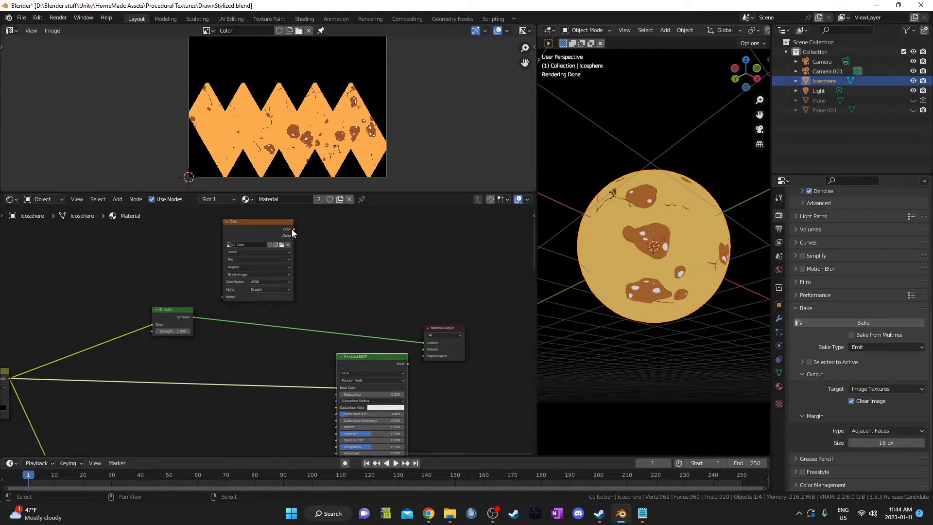
# Link the Color texture's output to Base Color, replacing the old link, and inspect the sphere.
pyautogui.moveTo(293, 229); pyautogui.dragTo(337, 387)
pyautogui.moveTo(337, 387); pyautogui.dragTo(370, 320, button='middle')
pyautogui.scroll(1, 370, 320)
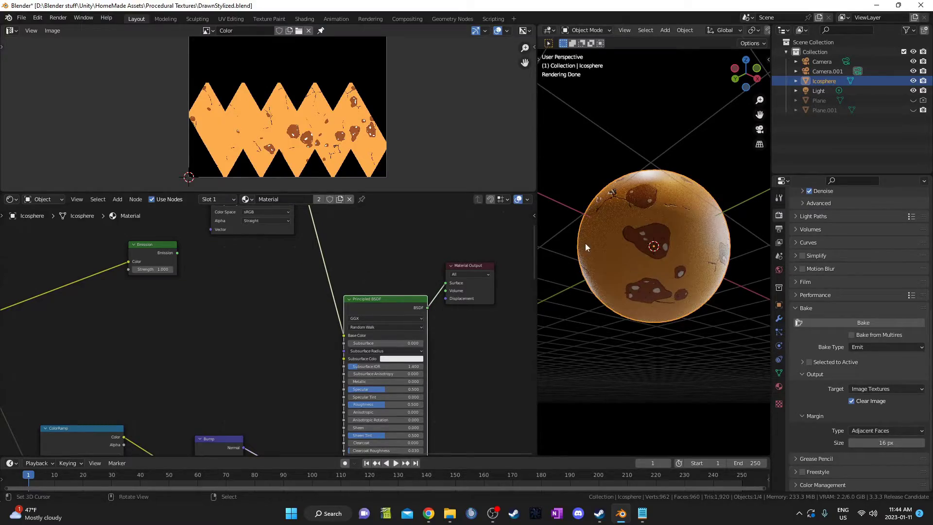
pyautogui.moveTo(586, 243); pyautogui.dragTo(612, 272, button='middle')
pyautogui.scroll(5, 636, 286)
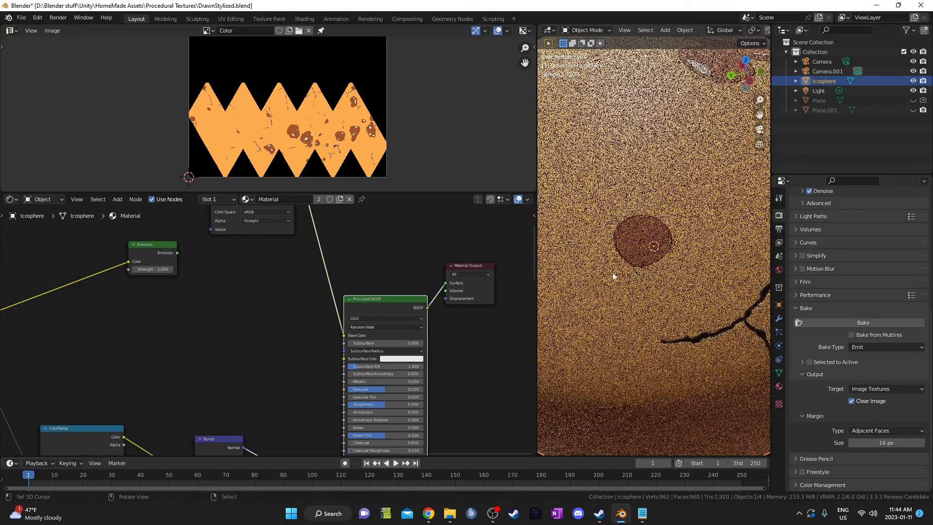
pyautogui.scroll(2, 612, 272)
pyautogui.scroll(2, 652, 226)
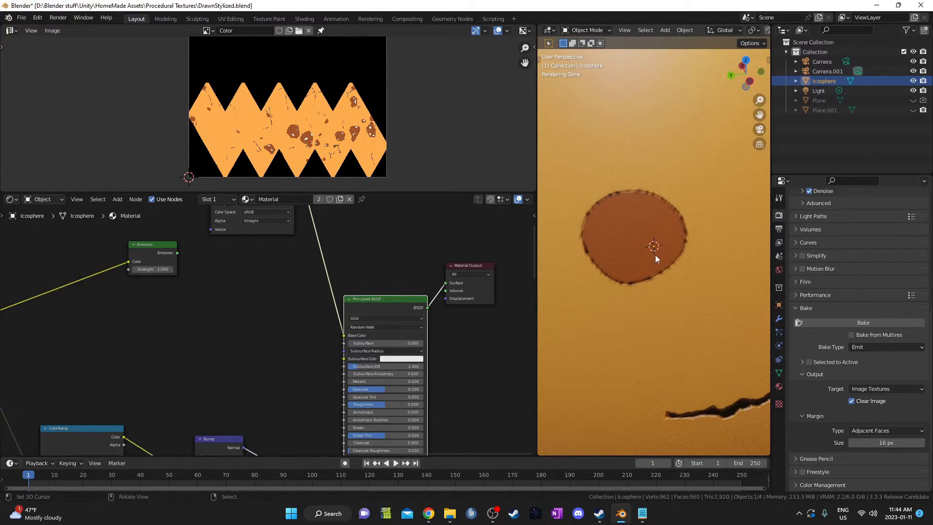
pyautogui.scroll(-5, 652, 270)
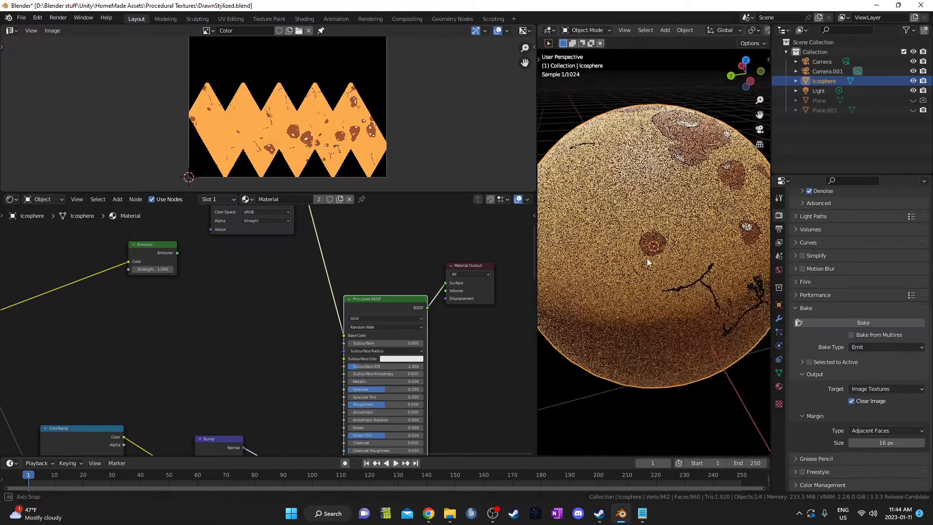
pyautogui.moveTo(648, 263); pyautogui.dragTo(660, 261, button='middle')
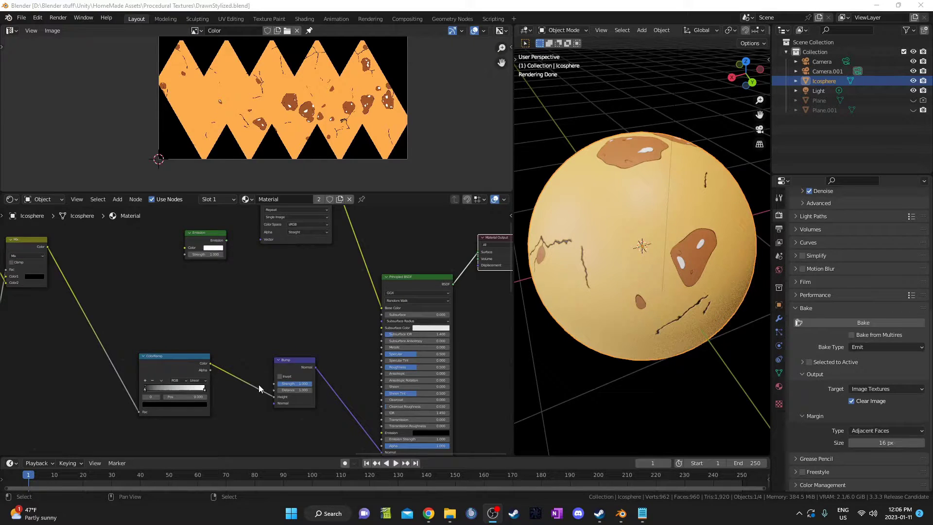
# Move the Bump node lower in the node tree.
pyautogui.scroll(2, 259, 389)
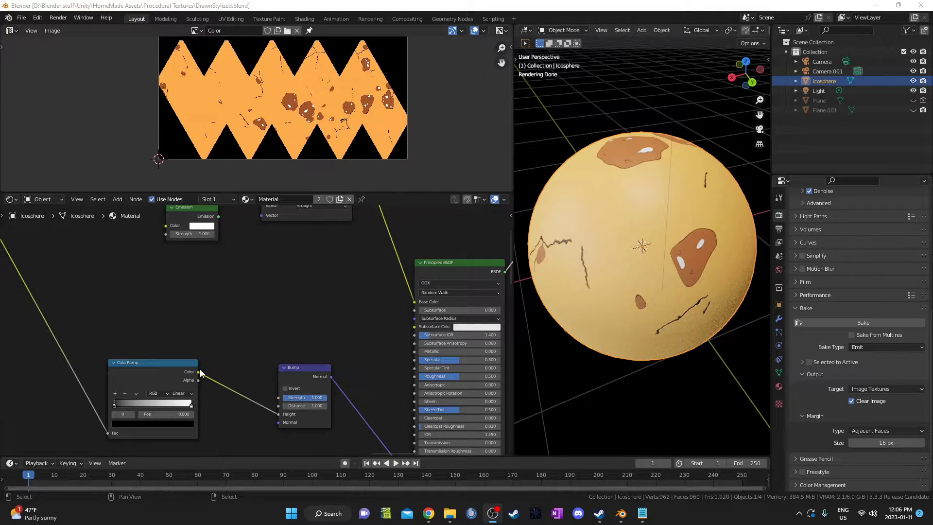
pyautogui.scroll(-2, 200, 369)
pyautogui.moveTo(294, 362); pyautogui.dragTo(299, 386)
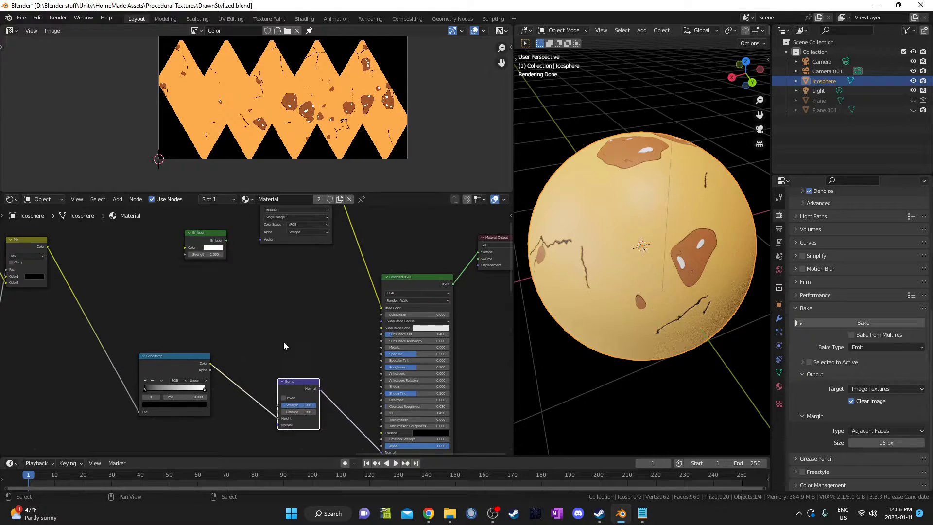
pyautogui.moveTo(285, 348); pyautogui.dragTo(319, 340, button='middle')
pyautogui.scroll(-1, 329, 299)
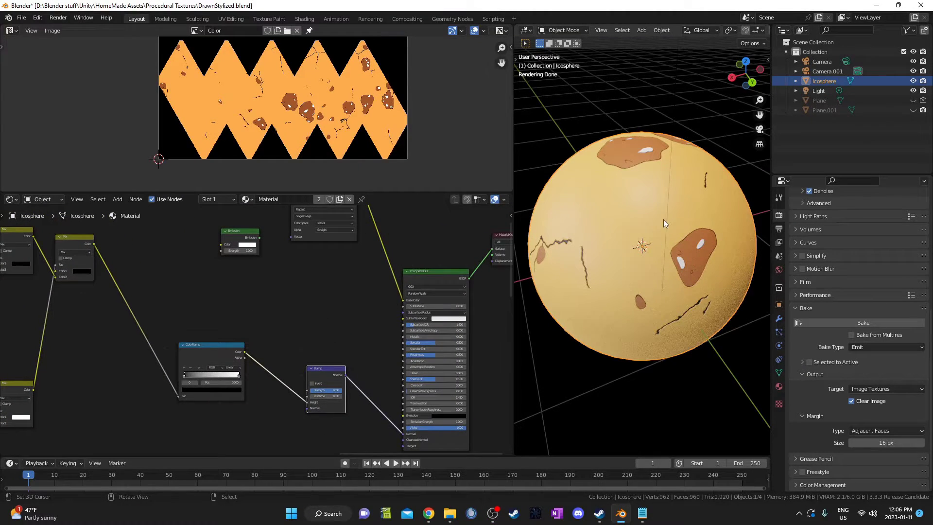
# Place the Emission node beside the ColorRamp and move the Bump node back up.
pyautogui.moveTo(664, 224); pyautogui.dragTo(588, 214, button='middle')
pyautogui.moveTo(189, 344); pyautogui.dragTo(196, 325, button='middle')
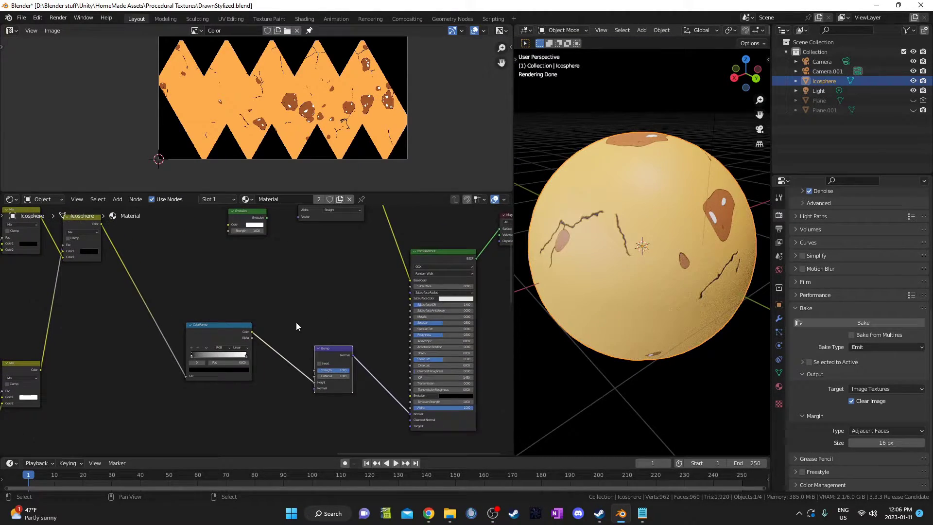
pyautogui.moveTo(281, 270); pyautogui.dragTo(261, 310, button='middle')
pyautogui.moveTo(231, 253); pyautogui.dragTo(273, 322)
pyautogui.scroll(4, 272, 338)
pyautogui.moveTo(285, 406); pyautogui.dragTo(261, 344, button='middle')
pyautogui.moveTo(308, 348); pyautogui.dragTo(301, 333)
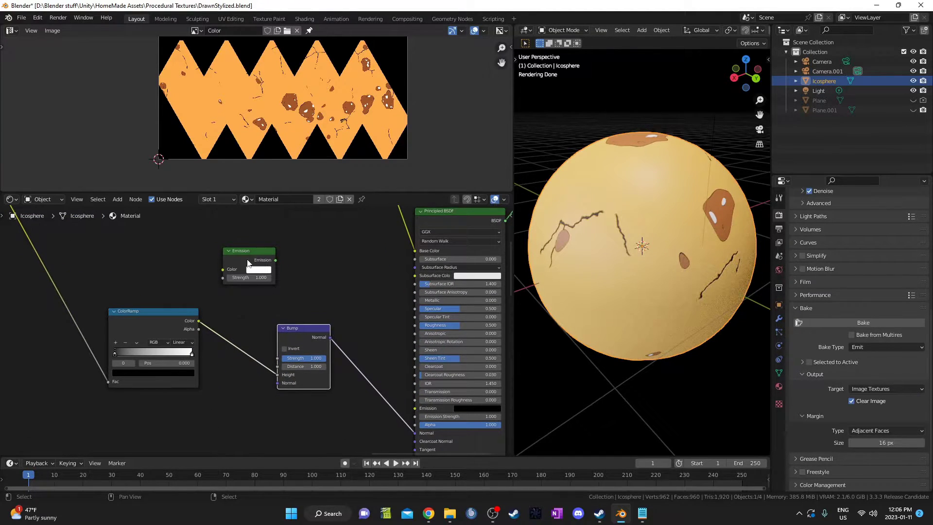
pyautogui.moveTo(250, 251); pyautogui.dragTo(299, 257)
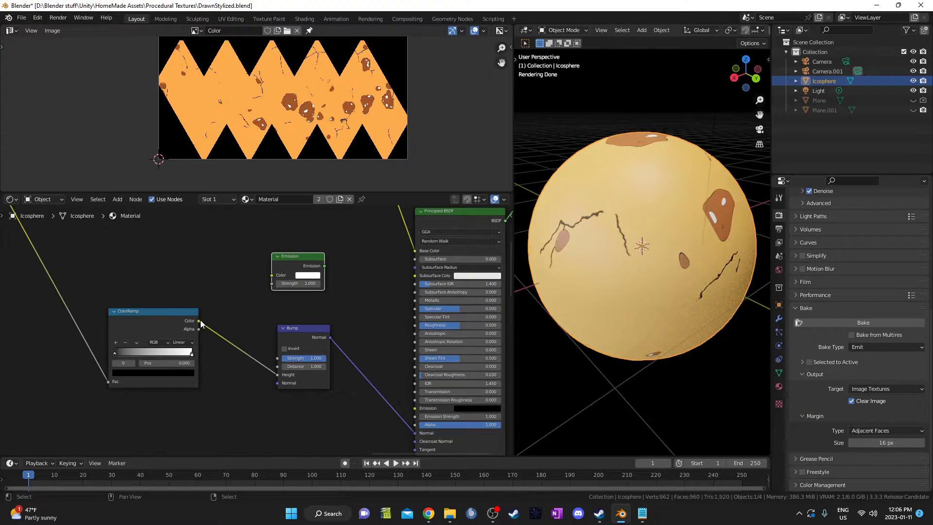
# Connect ColorRamp Color to Emission Color and Emission to the Material Output Surface.
pyautogui.moveTo(199, 321); pyautogui.dragTo(272, 275)
pyautogui.scroll(-1, 293, 275)
pyautogui.moveTo(294, 275); pyautogui.dragTo(237, 328, button='middle')
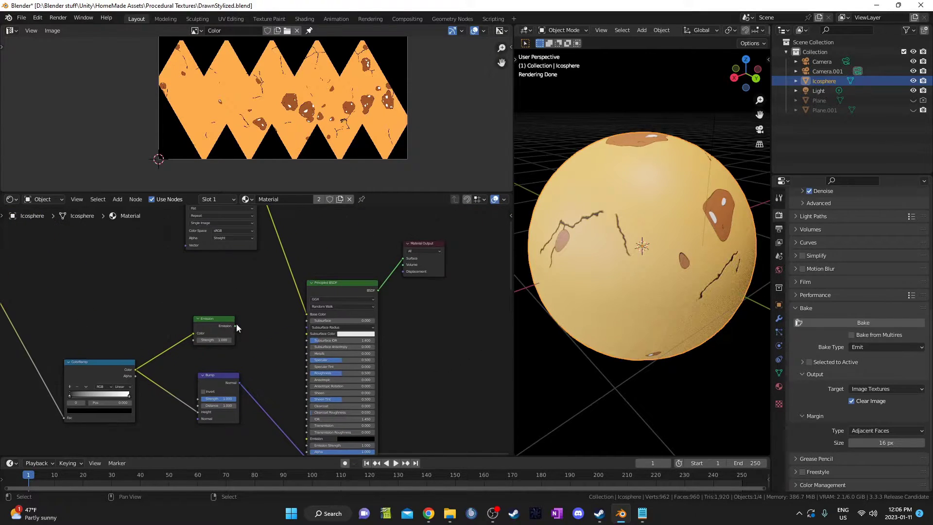
pyautogui.moveTo(236, 328); pyautogui.dragTo(405, 258)
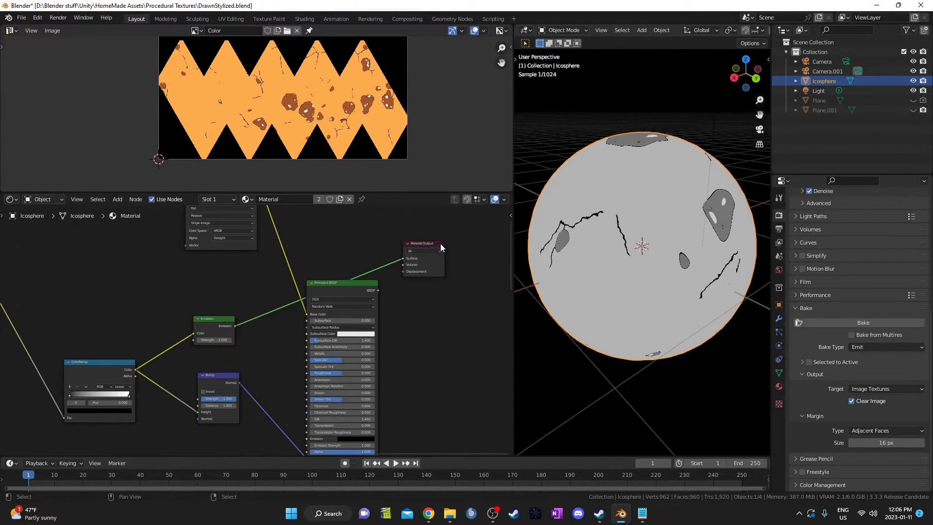
pyautogui.click(425, 245)
pyautogui.moveTo(217, 319); pyautogui.dragTo(215, 287)
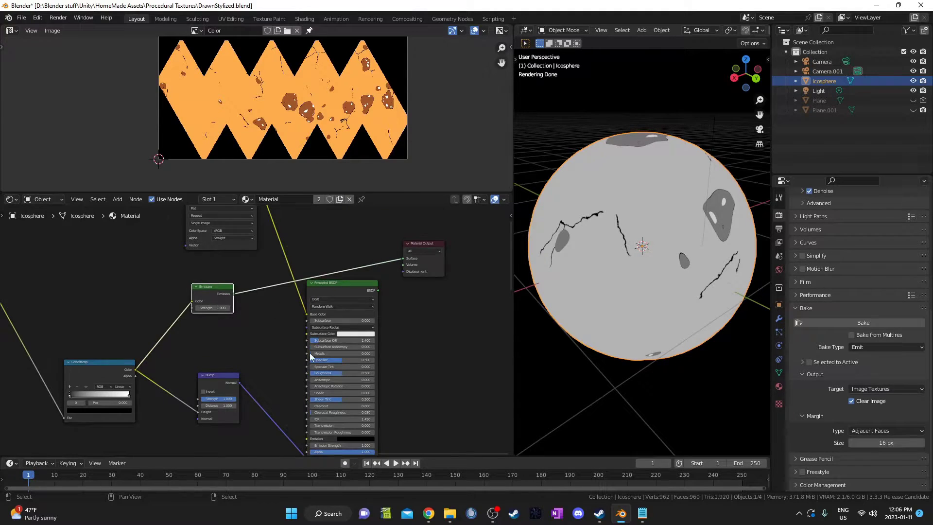
# Move the Emission node up and add an Image Texture node below the Bump node.
pyautogui.scroll(-4, 311, 354)
pyautogui.moveTo(311, 354); pyautogui.dragTo(332, 253, button='middle')
pyautogui.hotkey('shift', 'a')
pyautogui.click(254, 337)
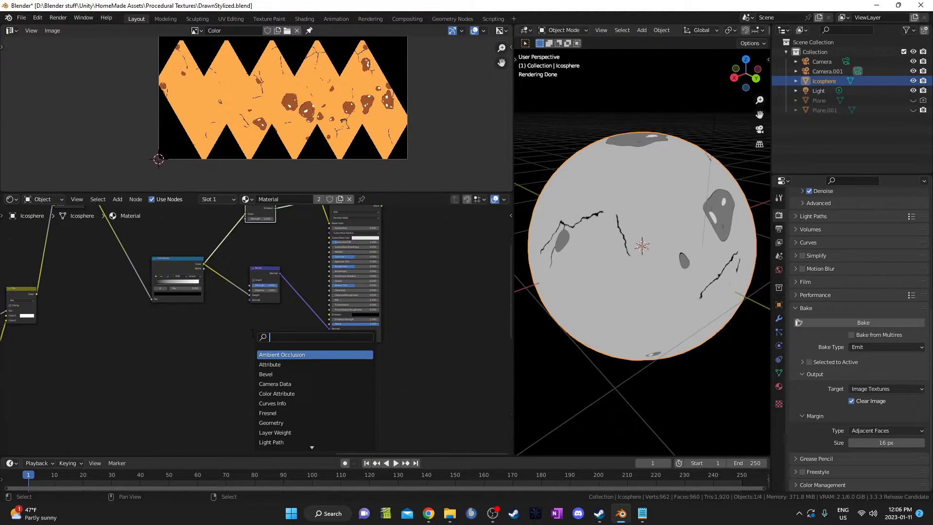
pyautogui.write('image')
pyautogui.press('Return')
pyautogui.click(226, 339)
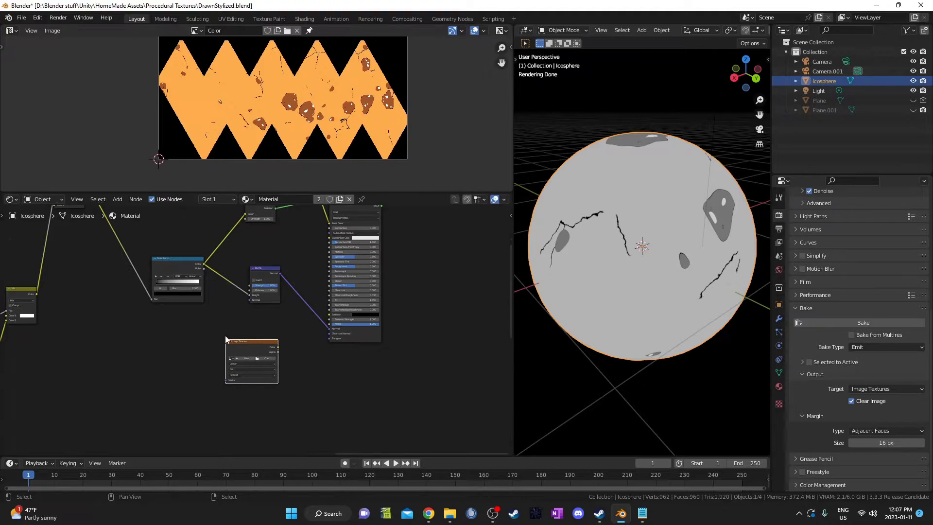
pyautogui.scroll(5, 225, 339)
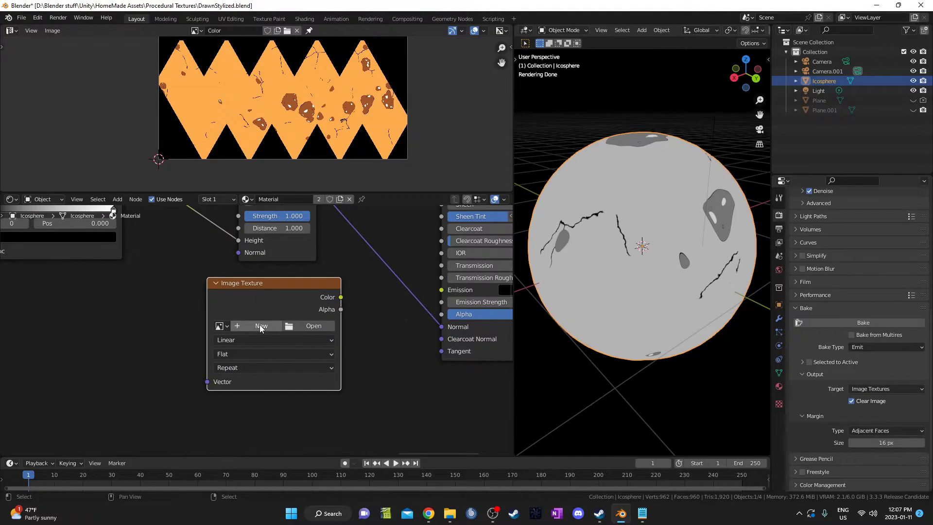
# Create a new 2048 px 32-bit float image named Norm in the texture node.
pyautogui.click(261, 327)
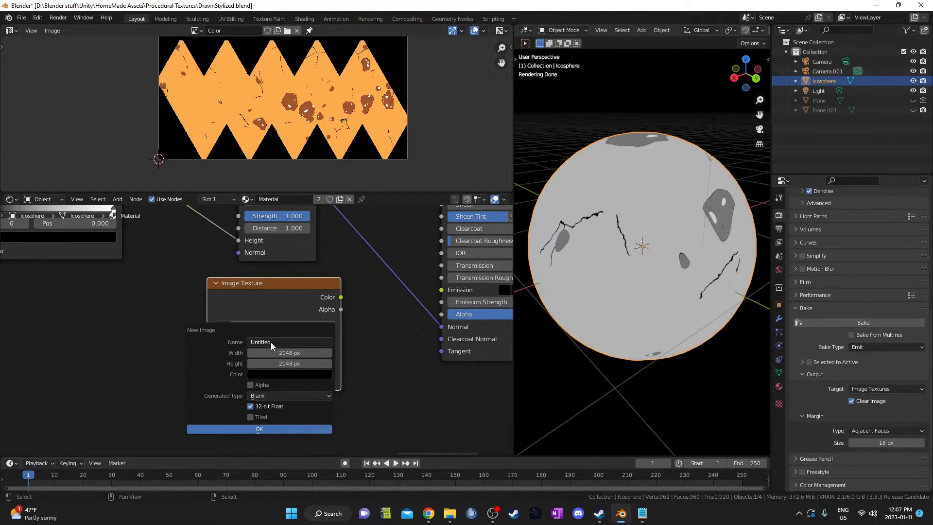
pyautogui.click(271, 343)
pyautogui.write('C')
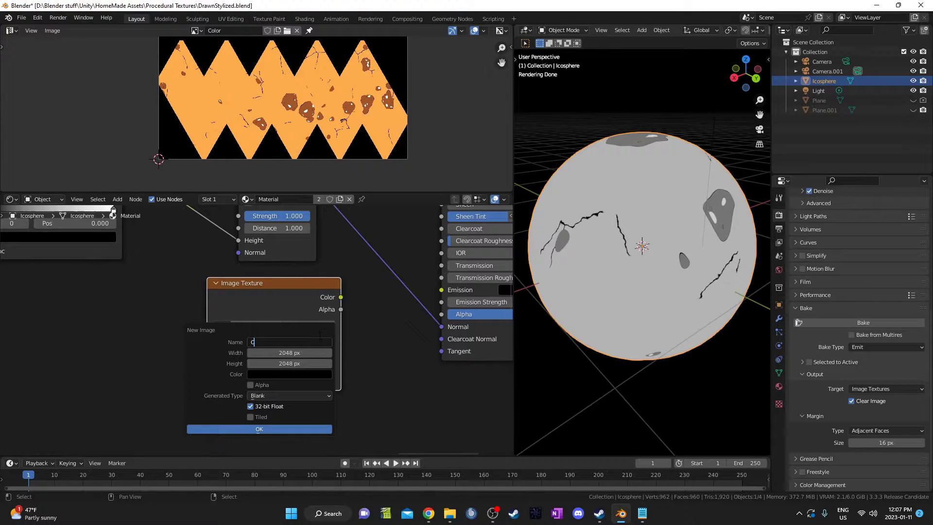
pyautogui.write('Norm')
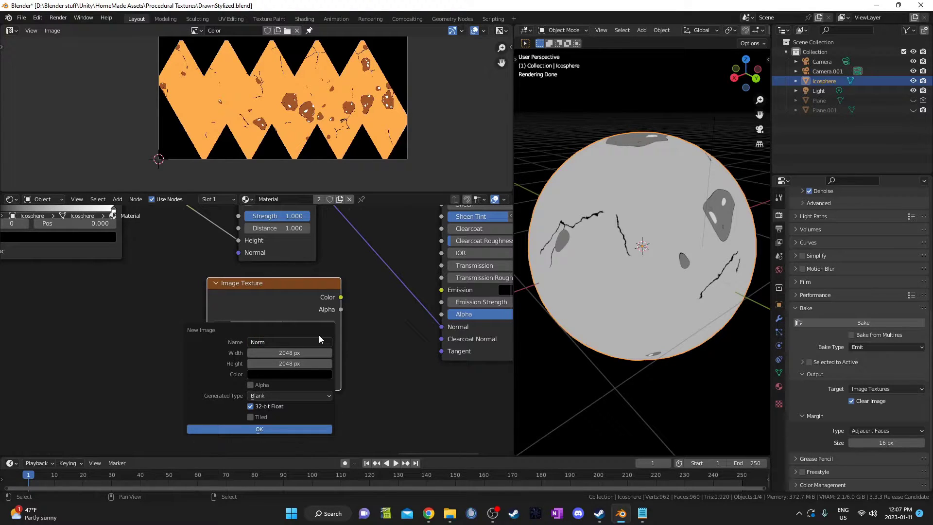
pyautogui.click(261, 428)
# Bake the emitted grey spotted mask into the Norm image with the Emit bake type.
pyautogui.scroll(-2, 308, 394)
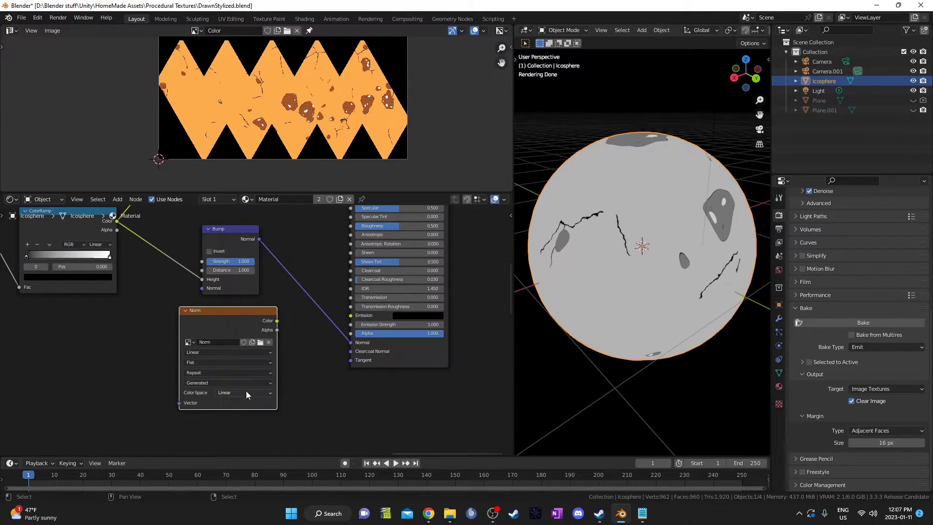
pyautogui.moveTo(202, 319); pyautogui.dragTo(153, 352, button='middle')
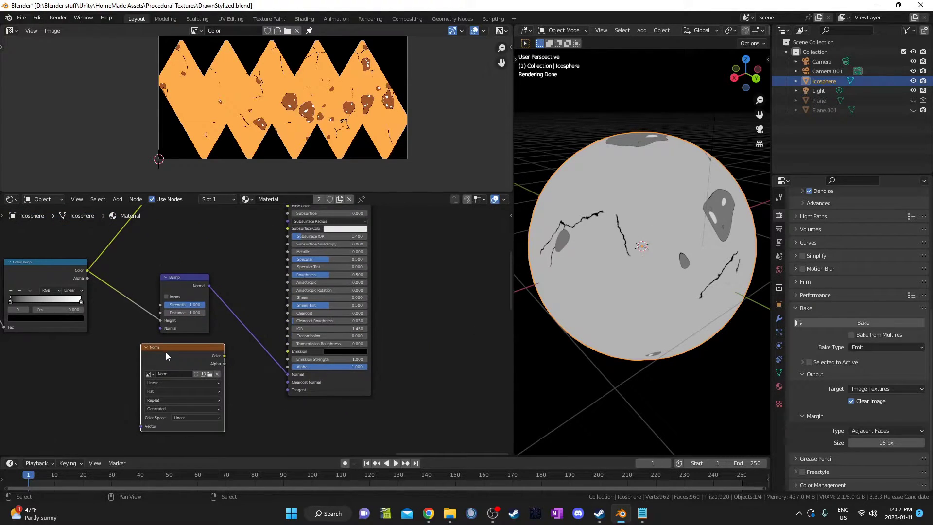
pyautogui.moveTo(166, 352); pyautogui.dragTo(166, 358)
pyautogui.scroll(-3, 253, 331)
pyautogui.moveTo(238, 321); pyautogui.dragTo(175, 396, button='middle')
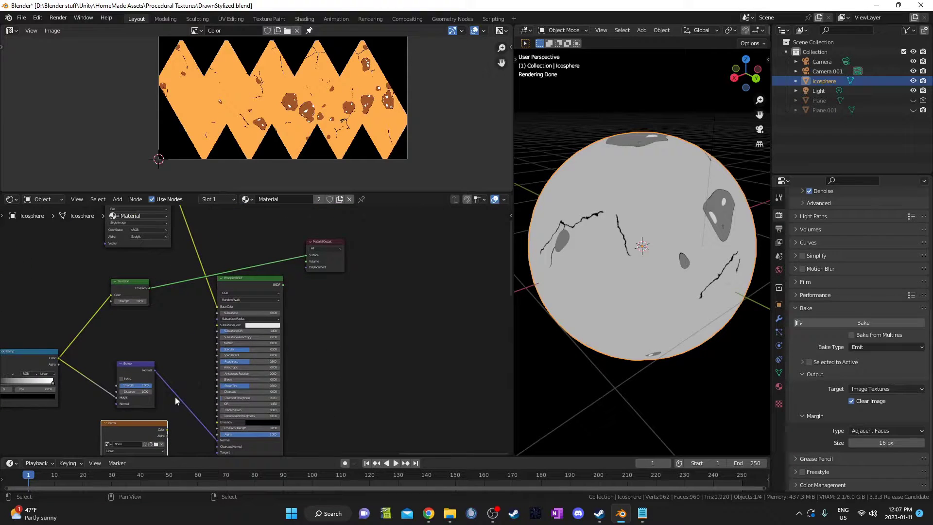
pyautogui.moveTo(212, 342); pyautogui.dragTo(214, 325, button='middle')
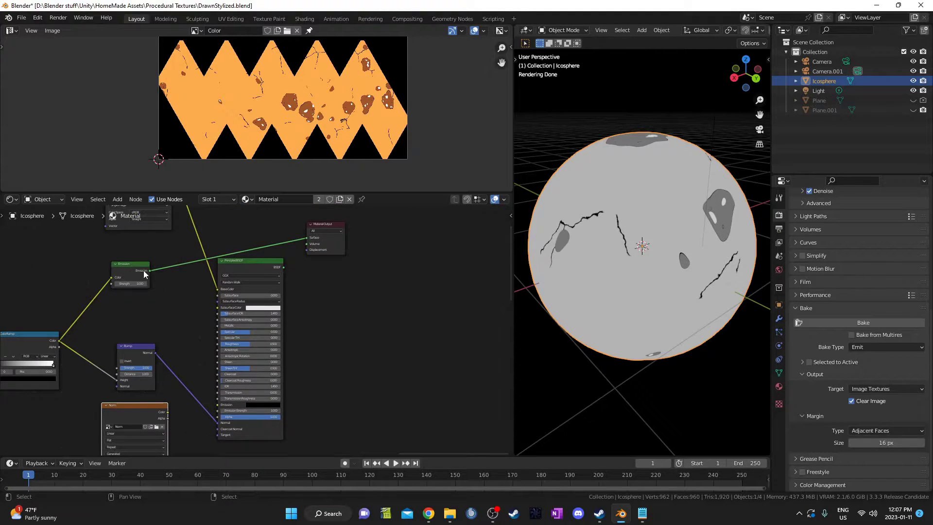
pyautogui.moveTo(85, 328); pyautogui.dragTo(141, 296, button='middle')
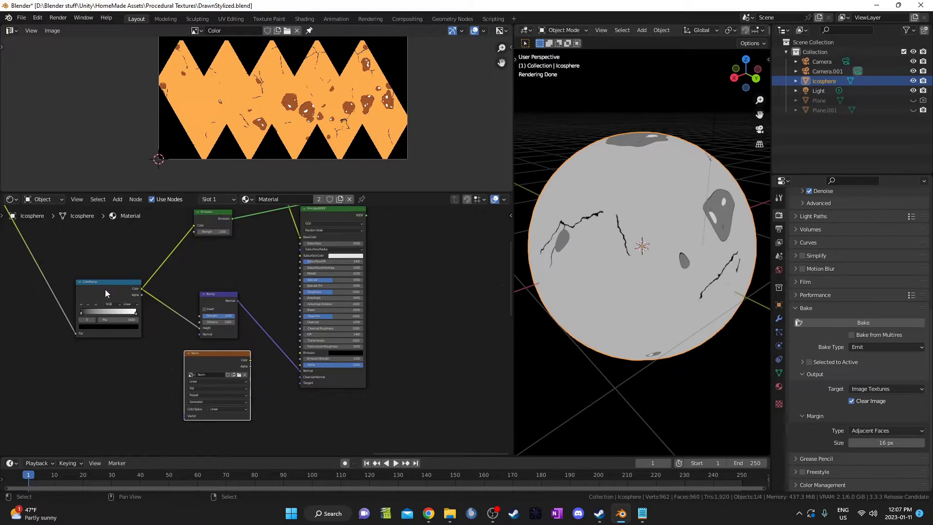
pyautogui.moveTo(248, 281); pyautogui.dragTo(179, 349, button='middle')
pyautogui.scroll(4, 263, 304)
pyautogui.moveTo(101, 384); pyautogui.dragTo(164, 371, button='middle')
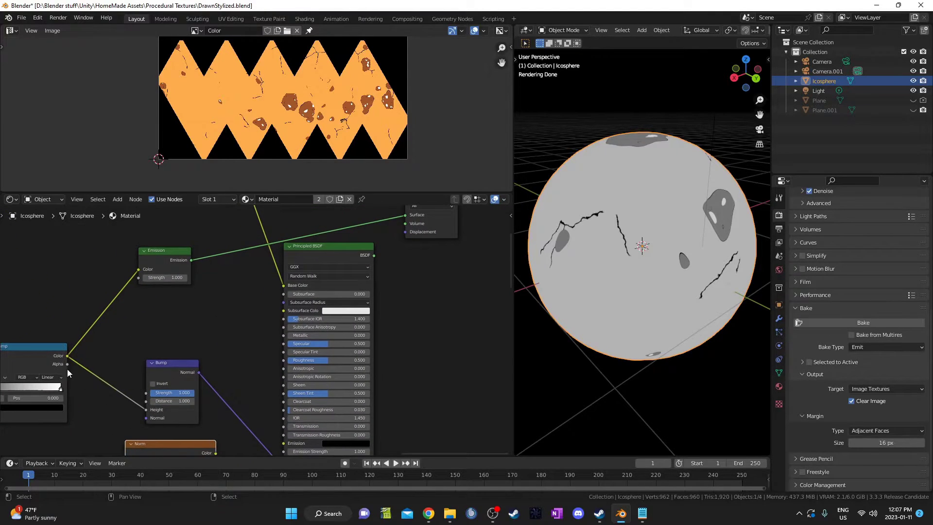
pyautogui.moveTo(277, 281); pyautogui.dragTo(195, 348, button='middle')
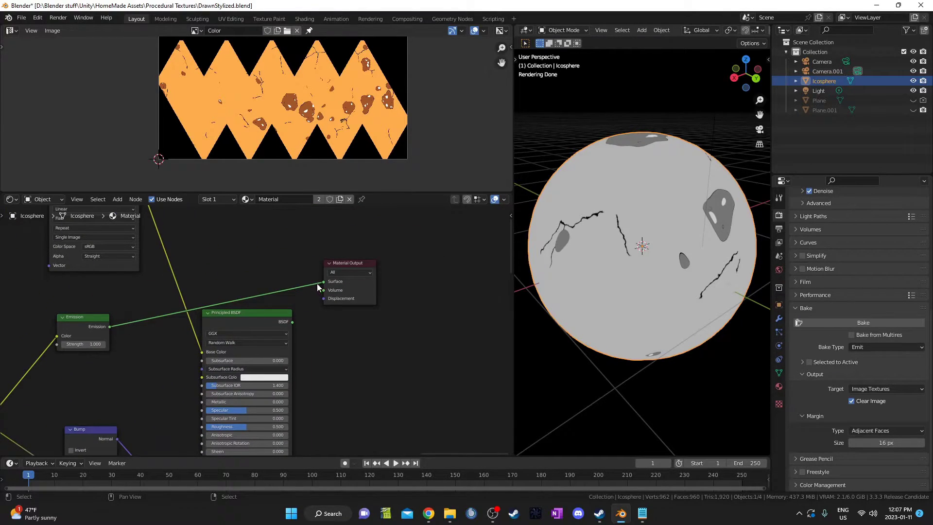
pyautogui.moveTo(390, 357); pyautogui.dragTo(394, 340, button='middle')
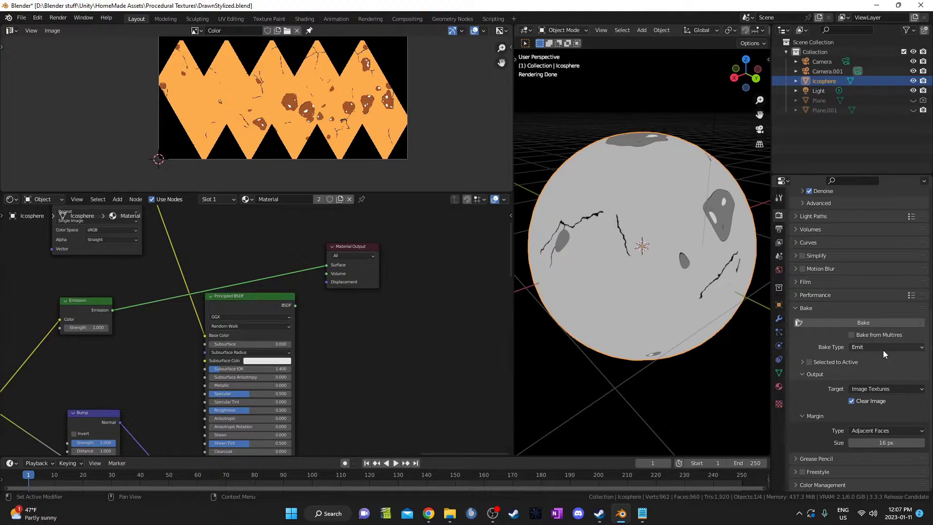
pyautogui.click(865, 323)
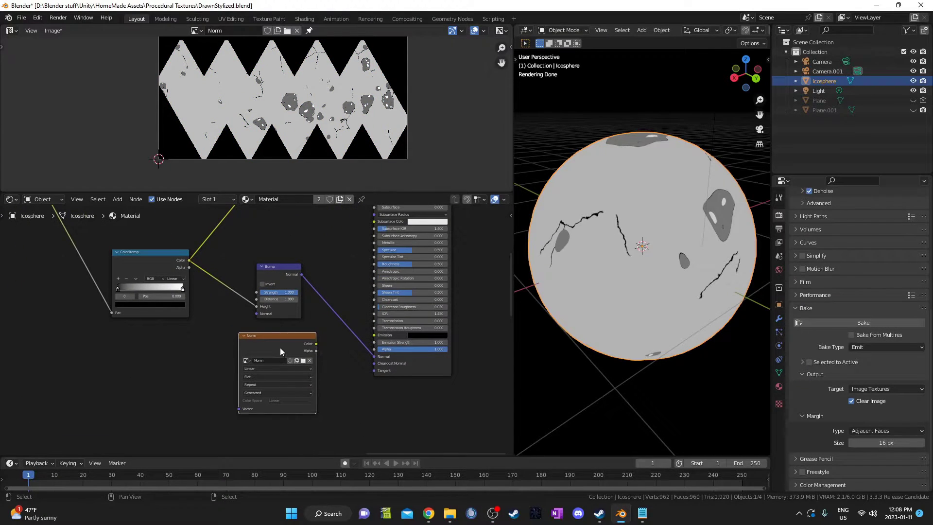
# Connect the Norm image's Color output to the Bump node's Height input.
pyautogui.moveTo(287, 356); pyautogui.dragTo(257, 302)
pyautogui.scroll(2, 233, 356)
pyautogui.moveTo(292, 264); pyautogui.dragTo(323, 329)
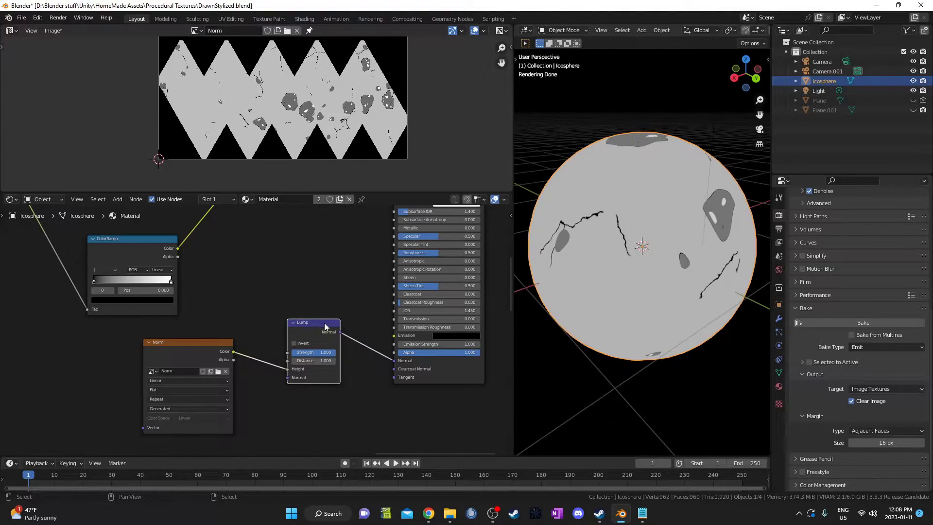
pyautogui.scroll(-4, 340, 306)
# Reconnect the Principled BSDF to Material Output Surface so the sphere renders gold again.
pyautogui.moveTo(384, 234); pyautogui.dragTo(328, 338, button='middle')
pyautogui.scroll(-3, 321, 323)
pyautogui.scroll(8, 319, 318)
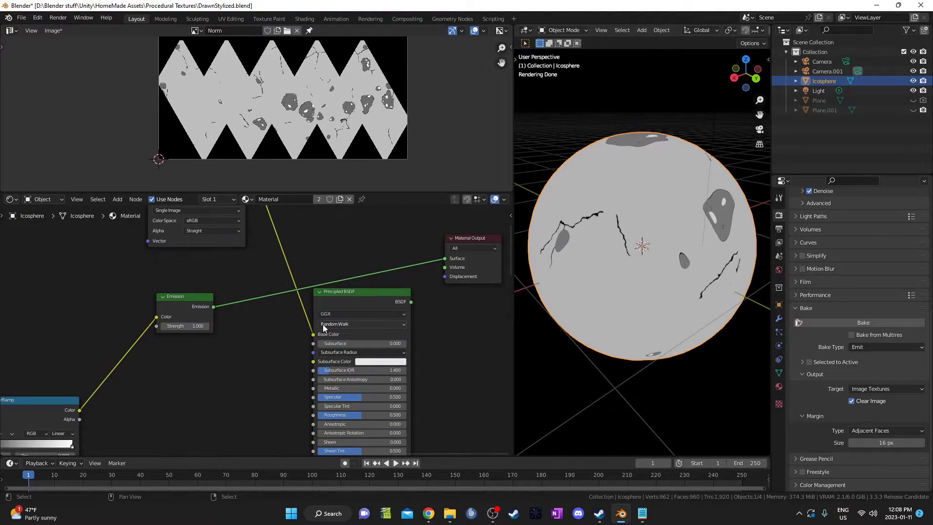
pyautogui.keyDown('ctrl'); pyautogui.keyDown('shift'); pyautogui.click(357, 292); pyautogui.keyUp('shift'); pyautogui.keyUp('ctrl')
pyautogui.scroll(-5, 411, 303)
pyautogui.moveTo(686, 216); pyautogui.dragTo(661, 251, button='middle')
pyautogui.scroll(4, 627, 242)
pyautogui.scroll(3, 649, 241)
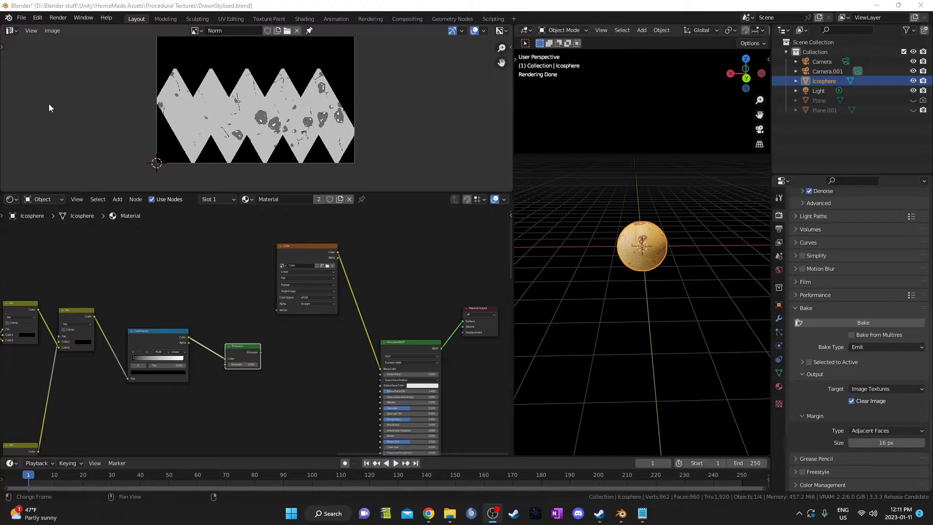
# Inspect the textured sphere, reselect the Icosphere alone, and bring up the File menu.
pyautogui.click(20, 20)
pyautogui.scroll(2, 649, 244)
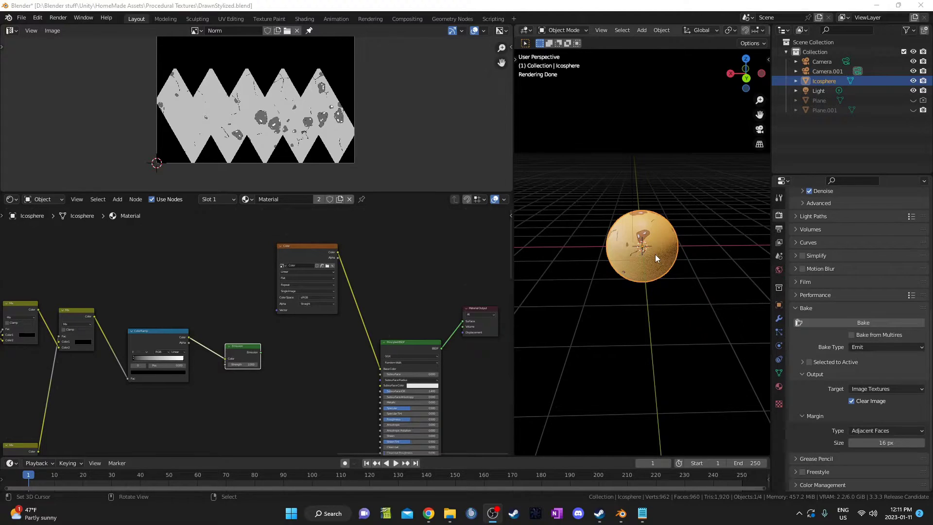
pyautogui.scroll(-4, 655, 255)
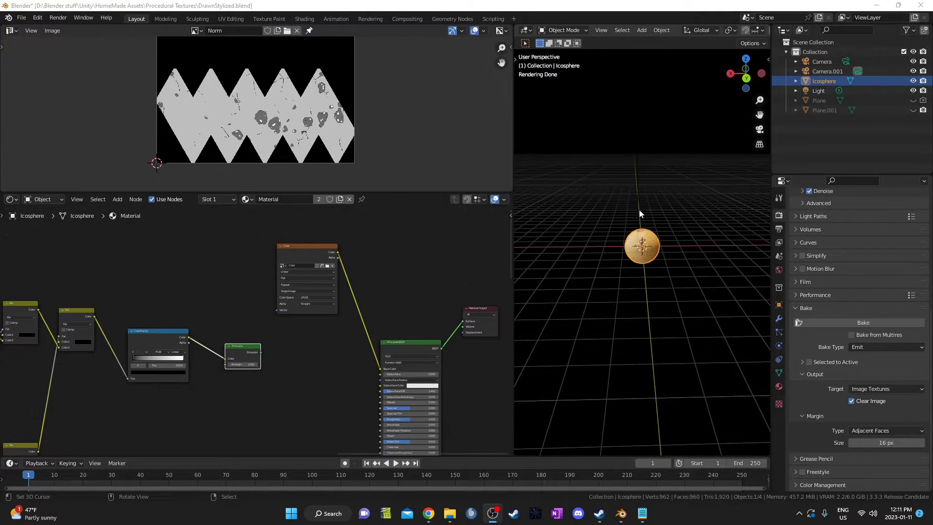
pyautogui.moveTo(589, 102); pyautogui.dragTo(713, 179)
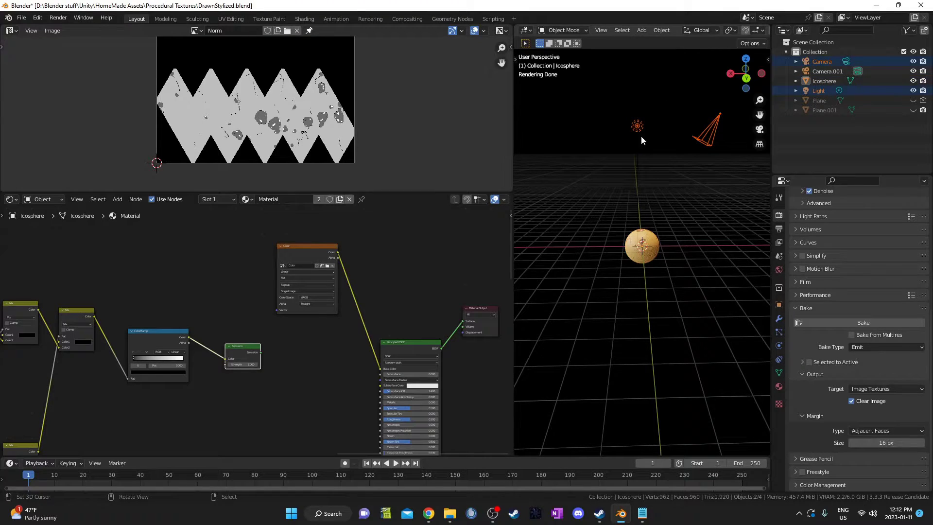
pyautogui.scroll(5, 655, 243)
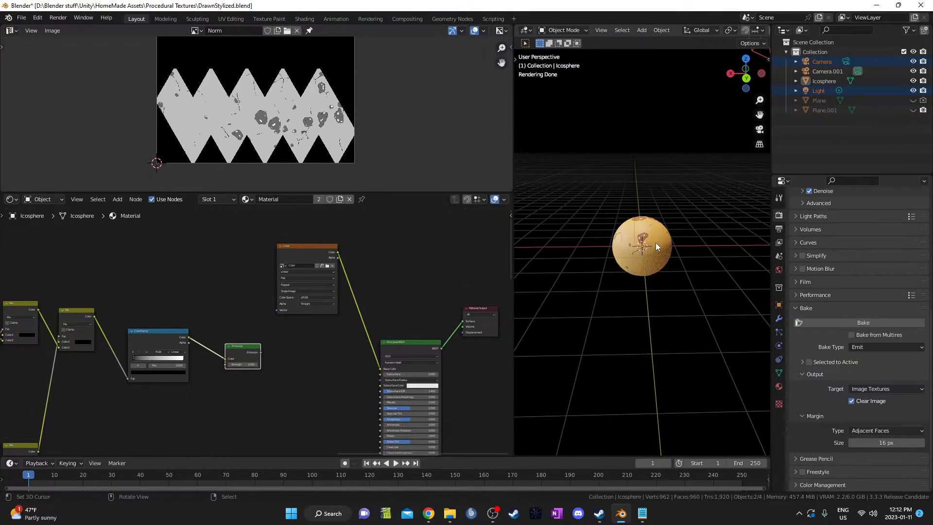
pyautogui.click(655, 243)
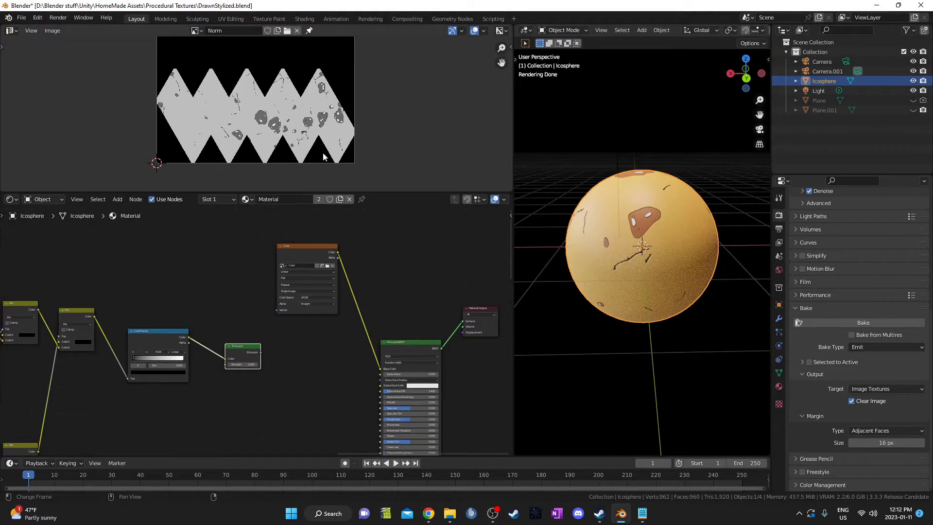
pyautogui.click(22, 18)
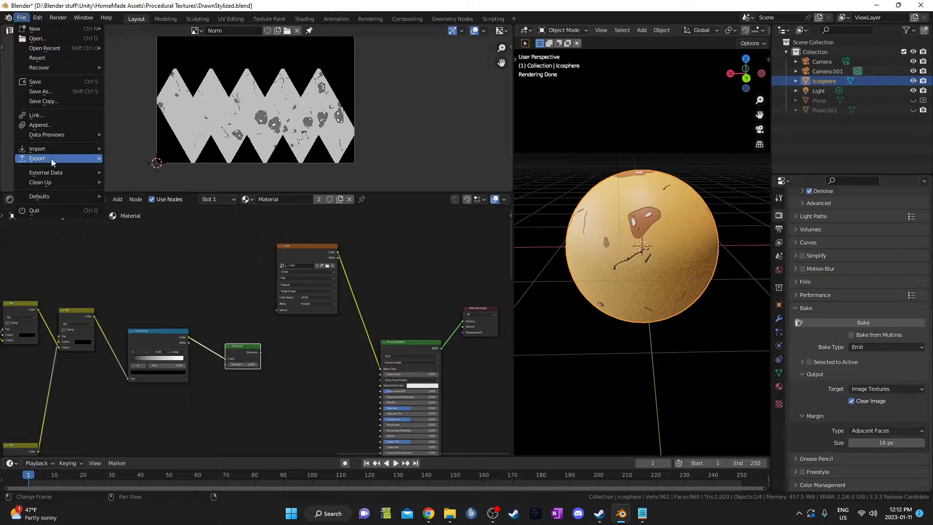
# Export the Icosphere as Sphere1.fbx in the Textures folder, limited to selected objects.
pyautogui.moveTo(51, 158)
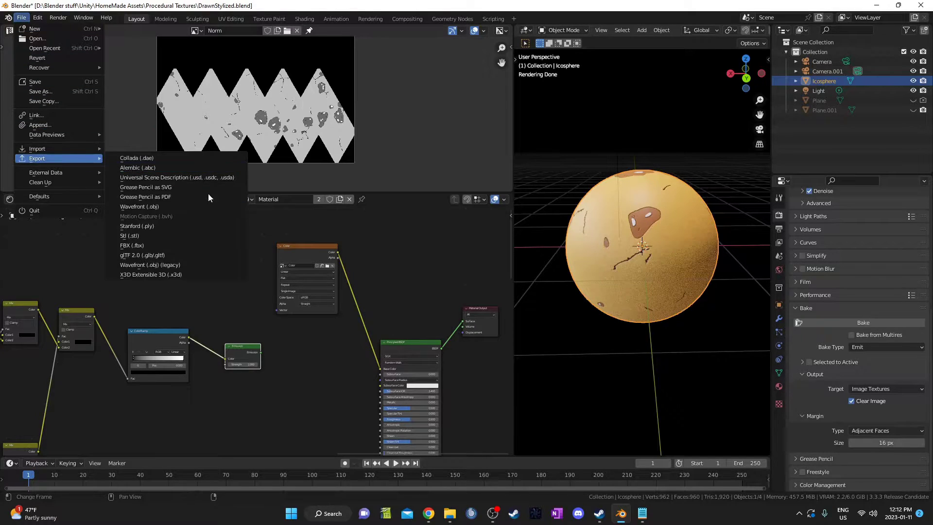
pyautogui.click(232, 246)
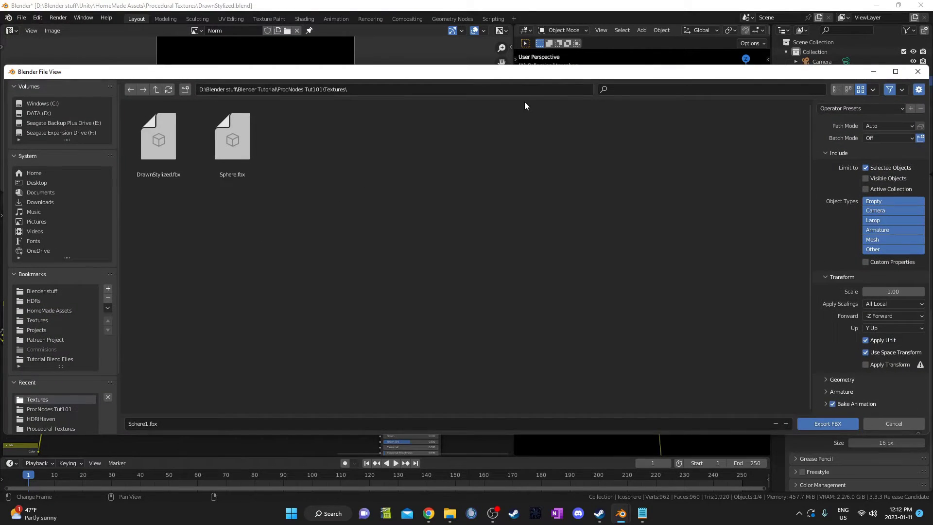
pyautogui.click(880, 168)
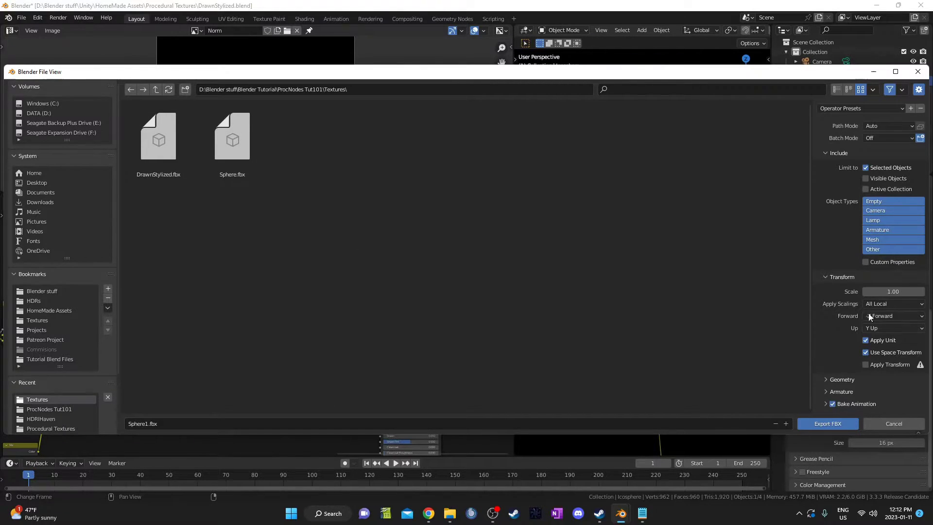
pyautogui.click(829, 425)
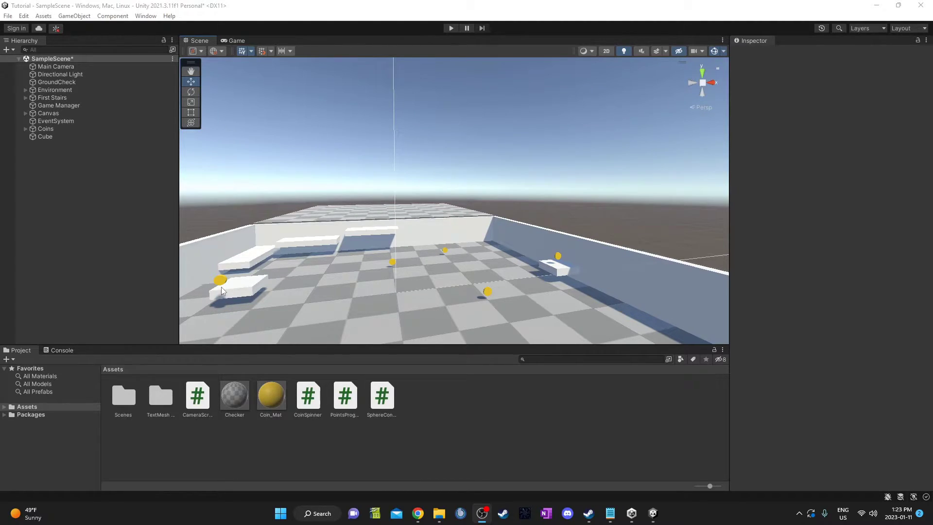
# Reframe the level in the Scene view and place the Tutorial Version Explorer window over Unity.
pyautogui.moveTo(384, 239); pyautogui.dragTo(510, 273, button='middle')
pyautogui.moveTo(510, 274); pyautogui.dragTo(469, 305, button='right')
pyautogui.moveTo(535, 257); pyautogui.dragTo(487, 261, button='middle')
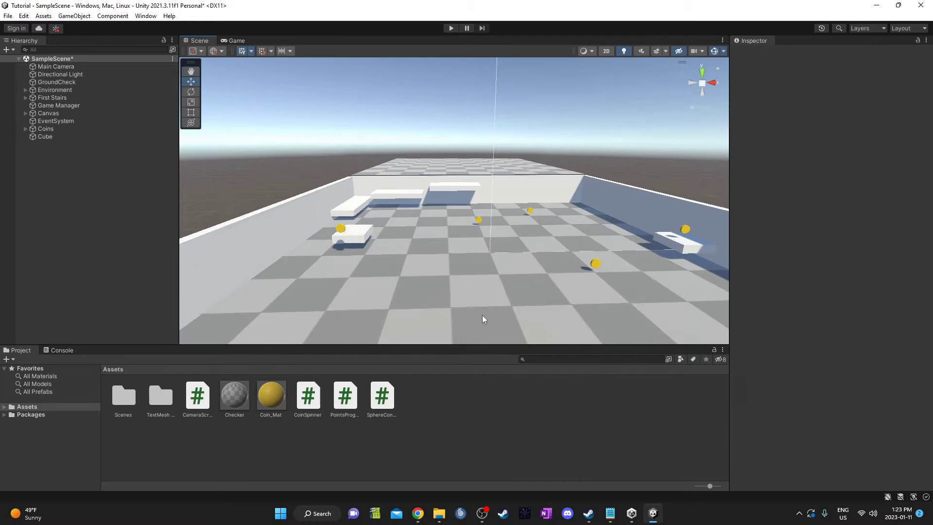
pyautogui.keyDown('alt'); pyautogui.moveTo(439, 253); pyautogui.dragTo(521, 191); pyautogui.keyUp('alt')
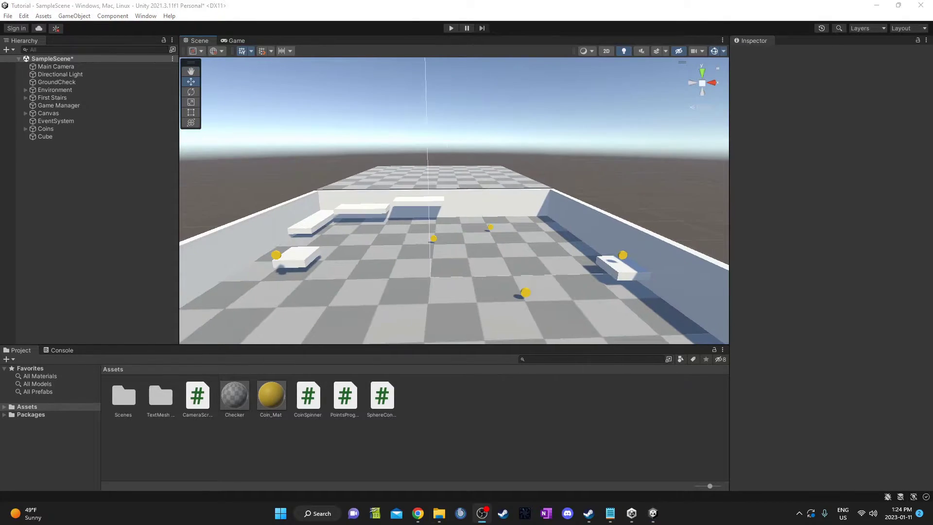
pyautogui.moveTo(932, 54); pyautogui.dragTo(578, 110)
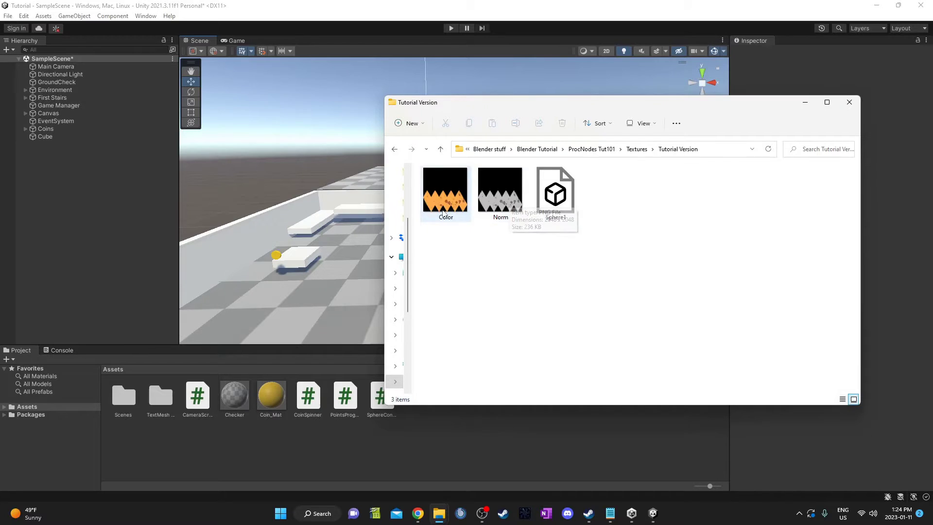
# Drag Color, Norm and Sphere1 from Explorer into the Project Assets, then move Explorer aside.
pyautogui.moveTo(451, 256); pyautogui.dragTo(483, 390)
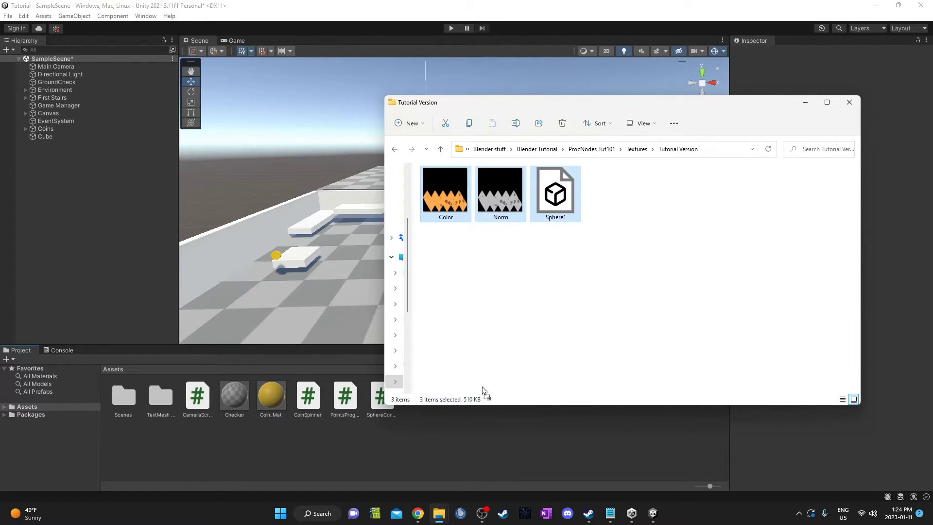
pyautogui.moveTo(406, 401); pyautogui.dragTo(311, 427)
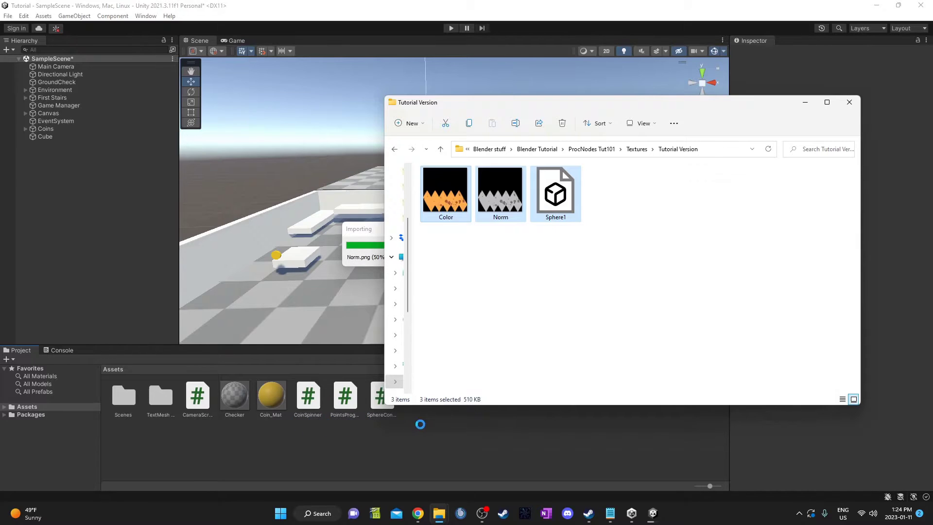
pyautogui.moveTo(547, 107); pyautogui.dragTo(932, 106)
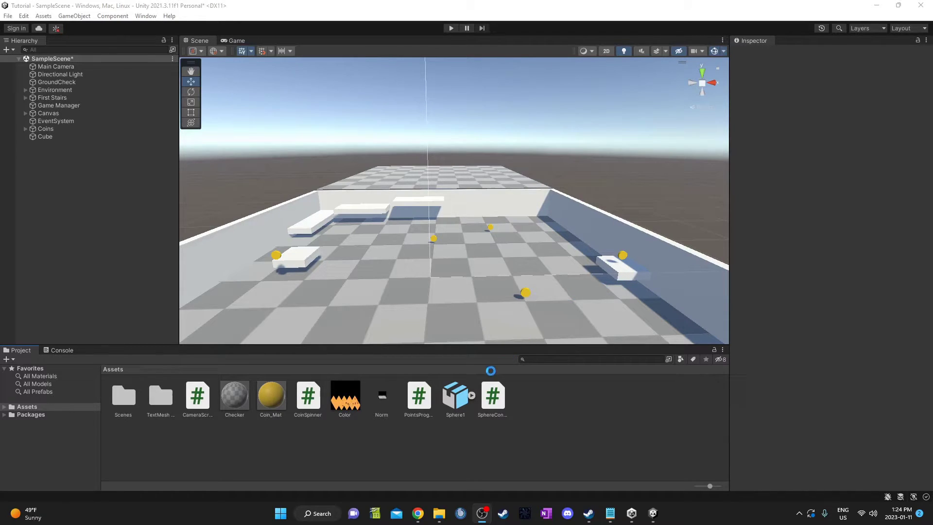
# Create a new folder named Sphere in Assets.
pyautogui.rightClick(627, 391)
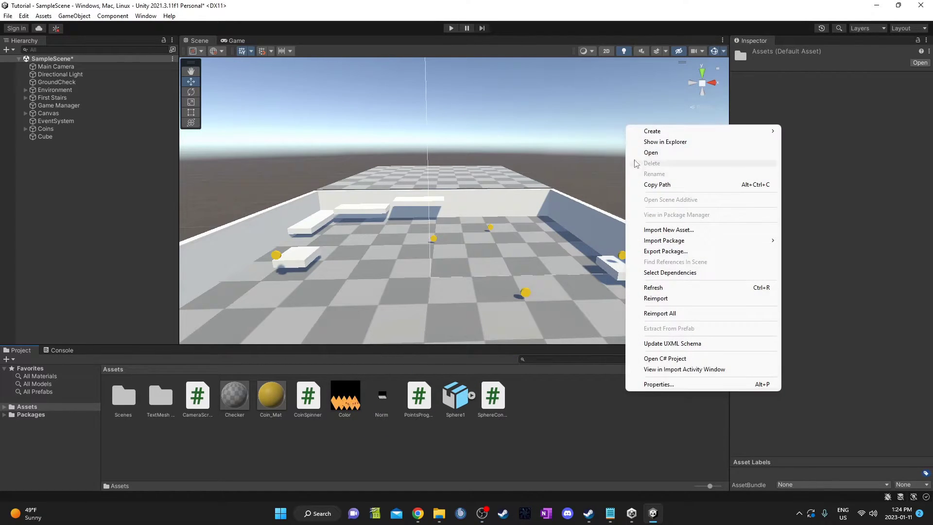
pyautogui.moveTo(655, 132)
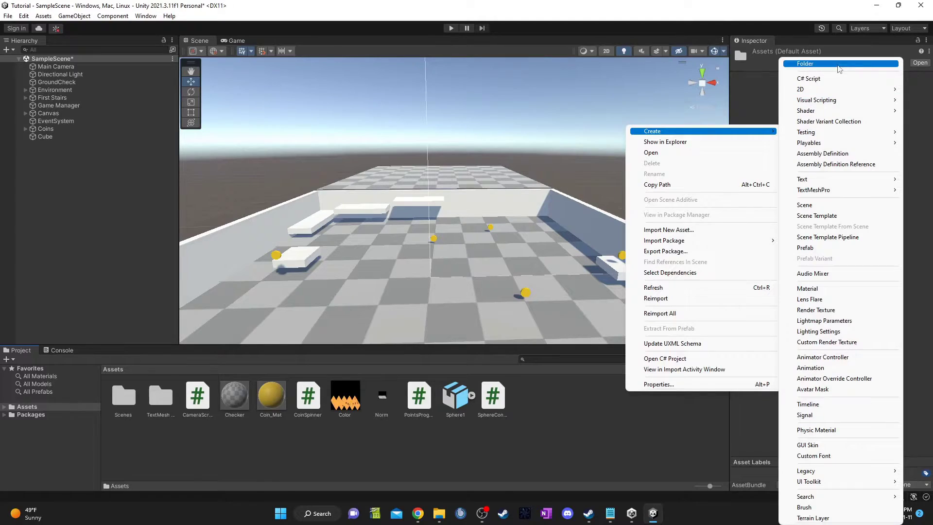
pyautogui.click(805, 64)
pyautogui.press('BackSpace')
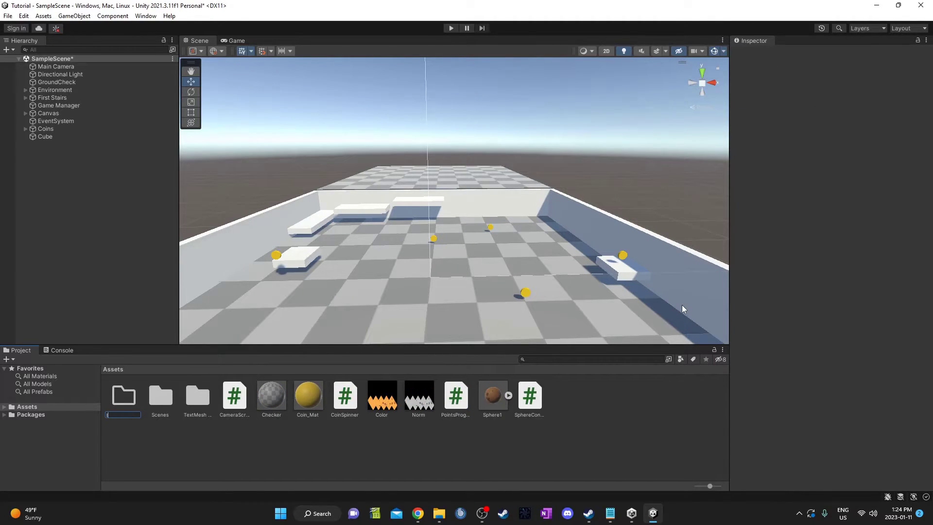
pyautogui.press('Return')
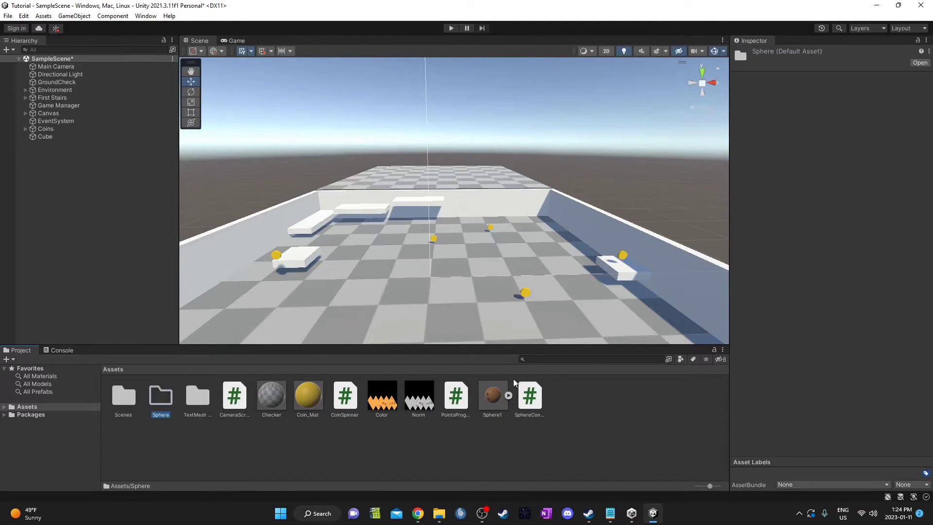
# Move Color, Norm and Sphere1 into the Sphere folder and open it.
pyautogui.click(394, 410)
pyautogui.keyDown('ctrl'); pyautogui.click(418, 406); pyautogui.keyUp('ctrl')
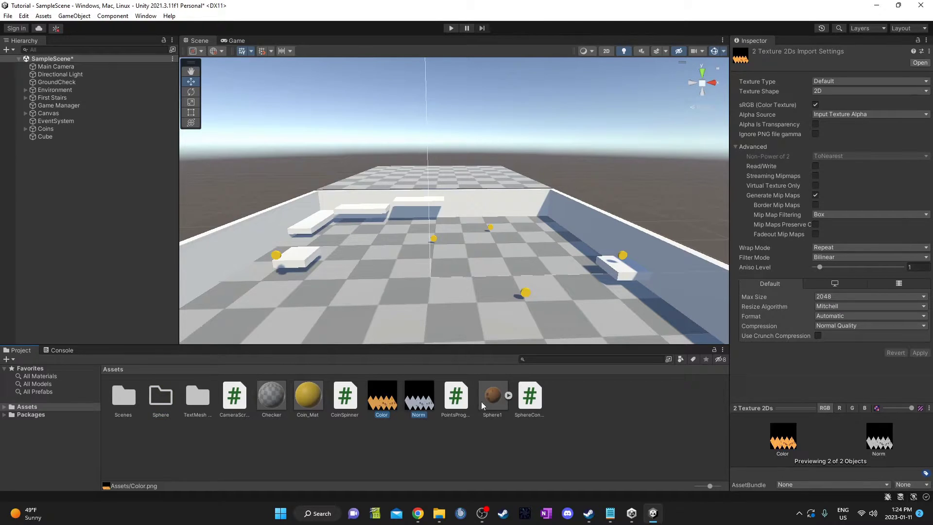
pyautogui.keyDown('ctrl'); pyautogui.click(494, 401); pyautogui.keyUp('ctrl')
pyautogui.moveTo(335, 415); pyautogui.dragTo(104, 400)
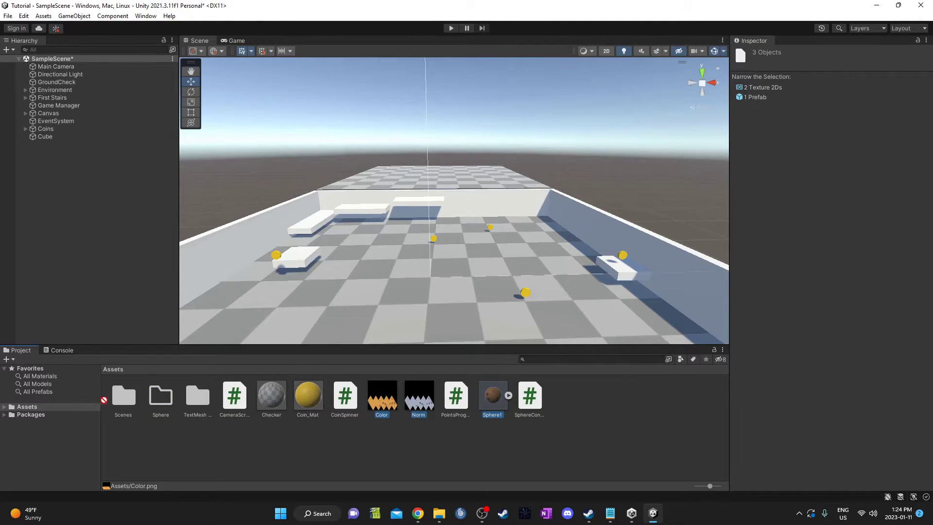
pyautogui.moveTo(160, 404); pyautogui.dragTo(160, 404)
pyautogui.doubleClick(160, 404)
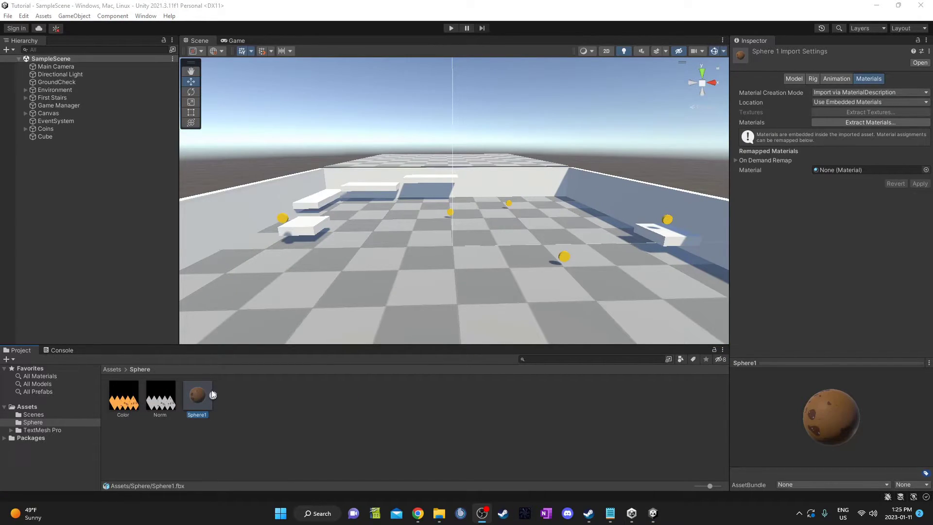
# Expand Sphere1 and inspect its embedded Material and Icosphere mesh.
pyautogui.click(213, 395)
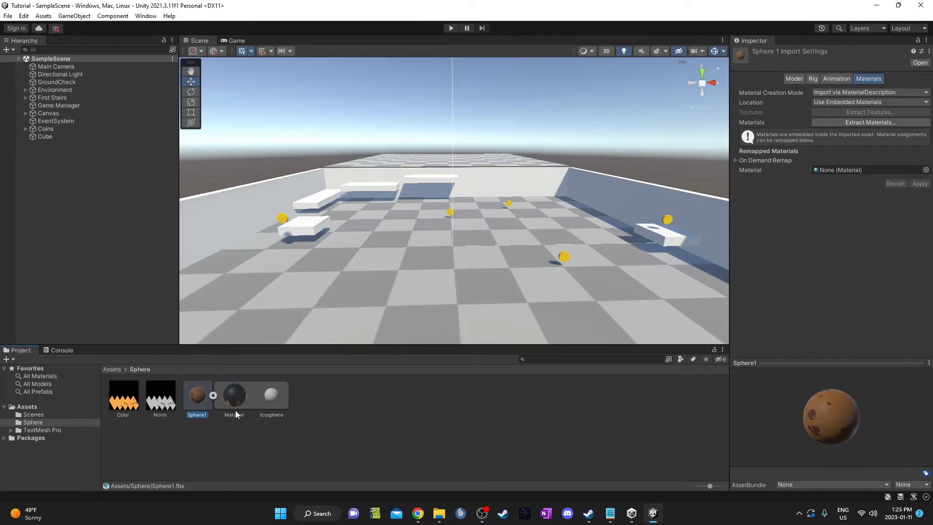
pyautogui.click(235, 404)
pyautogui.click(286, 397)
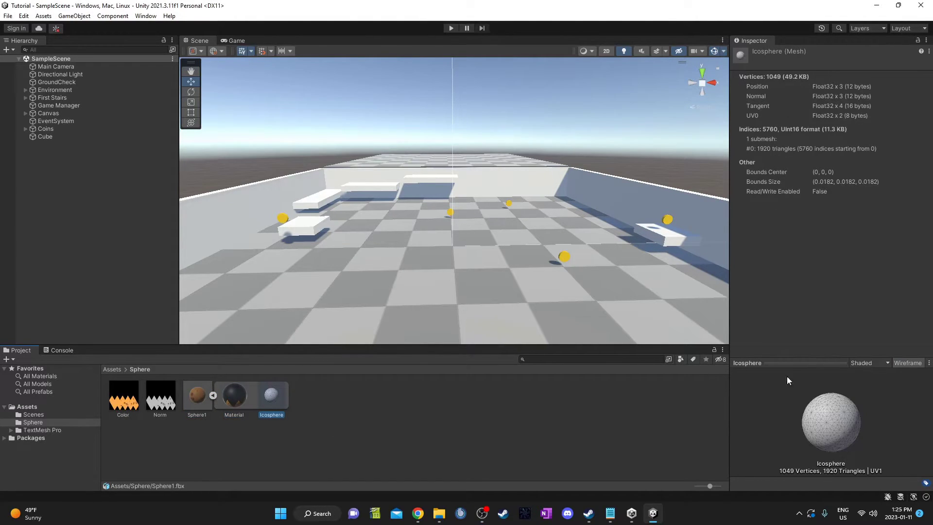
pyautogui.moveTo(861, 445); pyautogui.dragTo(856, 362)
pyautogui.click(238, 393)
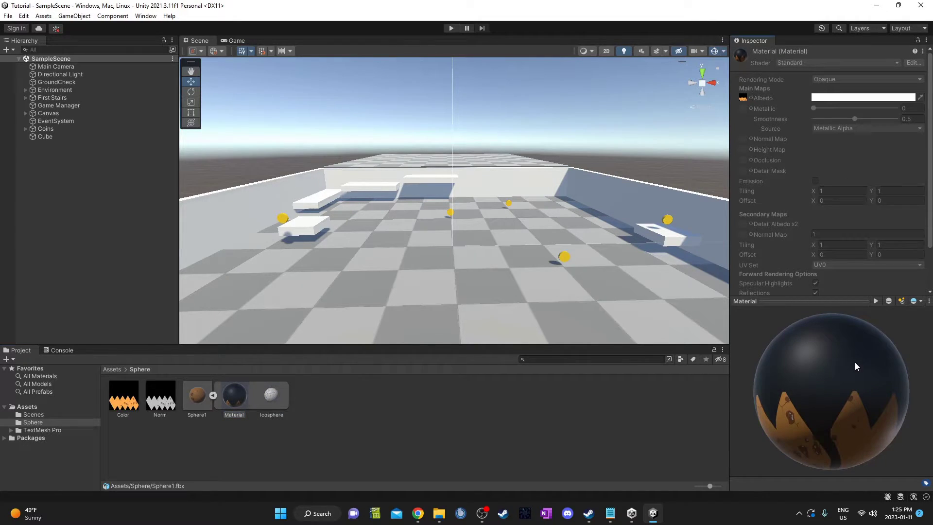
pyautogui.rightClick(240, 396)
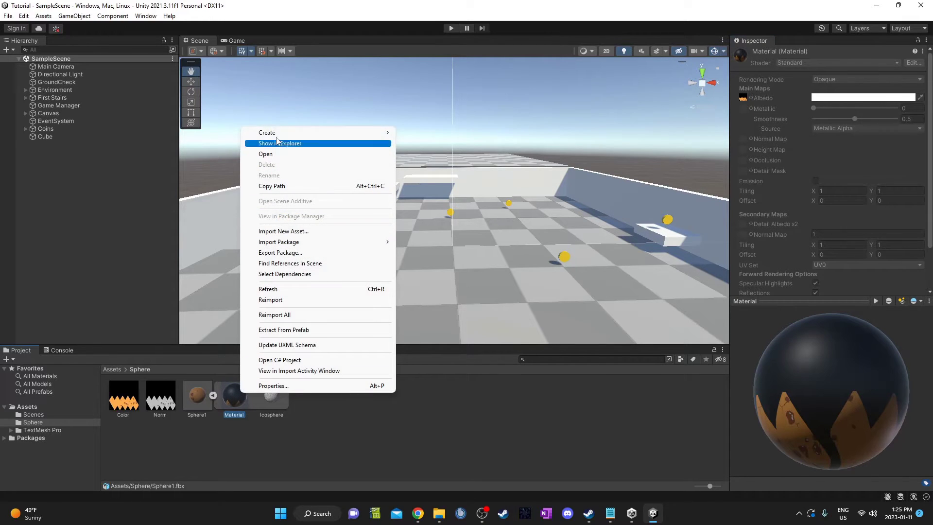
pyautogui.click(398, 440)
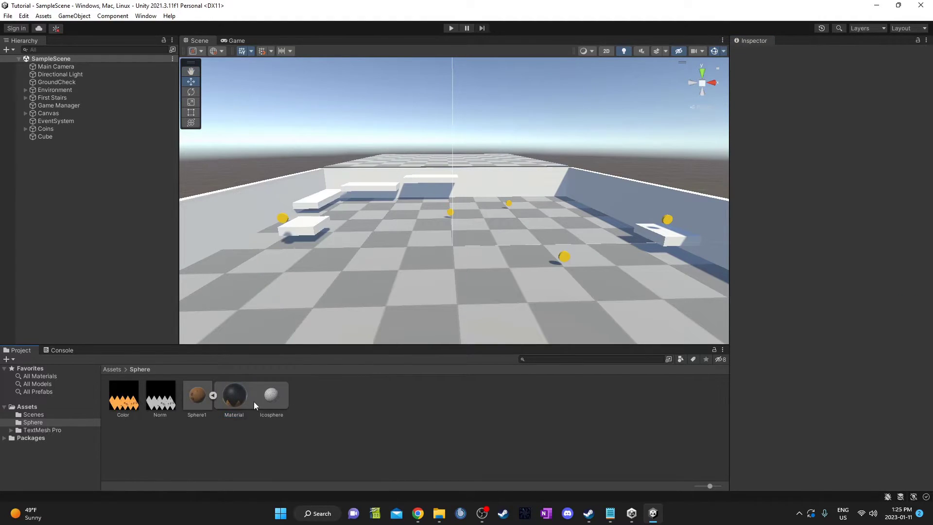
pyautogui.click(231, 390)
pyautogui.click(355, 407)
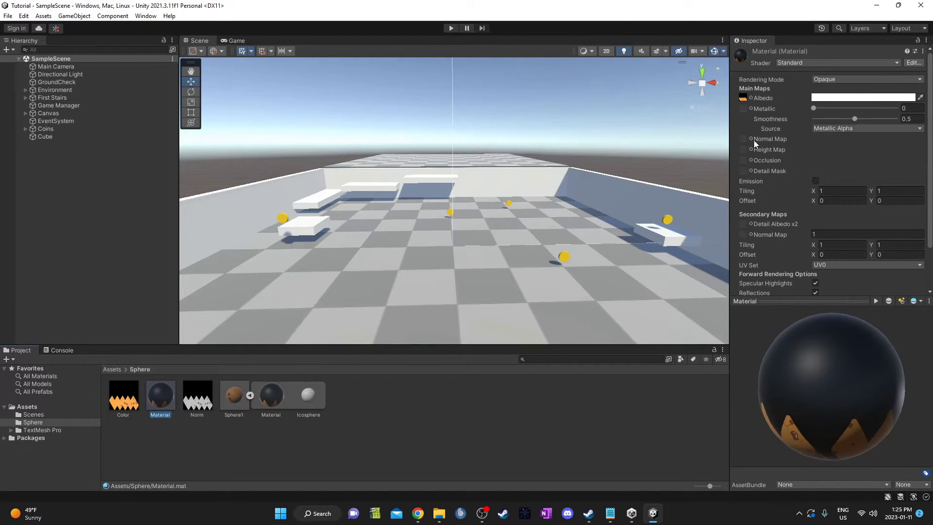
# Extract the Material into the Sphere folder and add Sphere1 to the scene.
pyautogui.moveTo(164, 397); pyautogui.dragTo(374, 291)
pyautogui.moveTo(430, 262); pyautogui.dragTo(173, 393)
pyautogui.moveTo(236, 404); pyautogui.dragTo(95, 219)
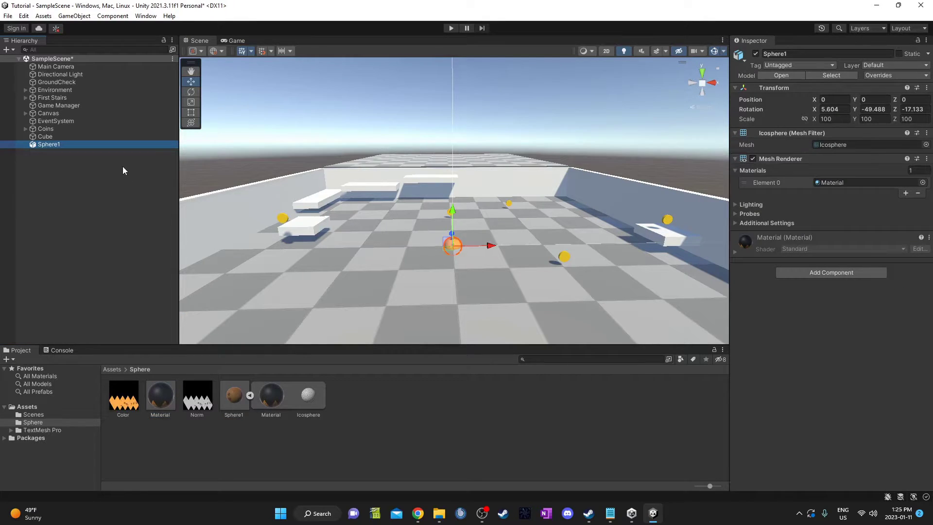
# Set Sphere1's Transform rotation to 0, 0, 0.
pyautogui.rightClick(768, 89)
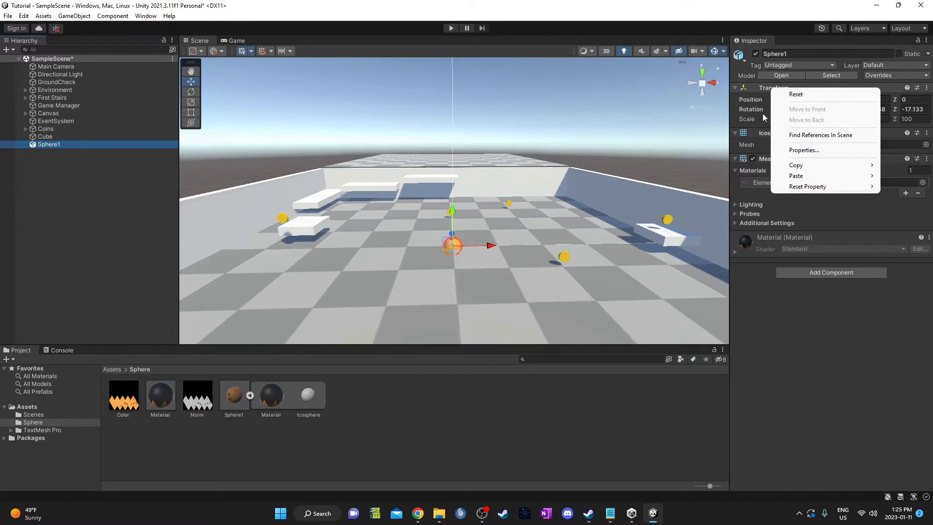
pyautogui.click(858, 297)
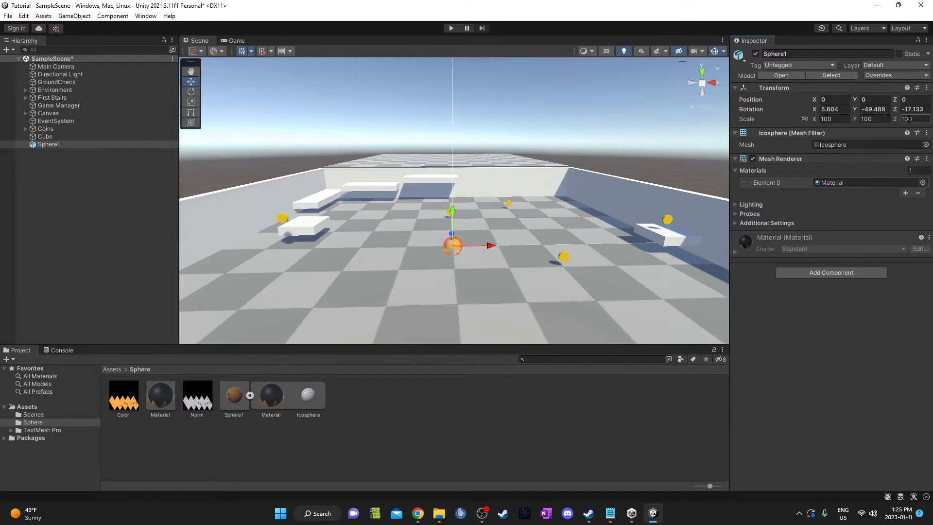
pyautogui.click(839, 98)
pyautogui.press('Tab')
pyautogui.press('Tab')
pyautogui.press('Tab')
pyautogui.write('0')
pyautogui.press('Tab')
pyautogui.write('0')
pyautogui.press('Tab')
pyautogui.write('0')
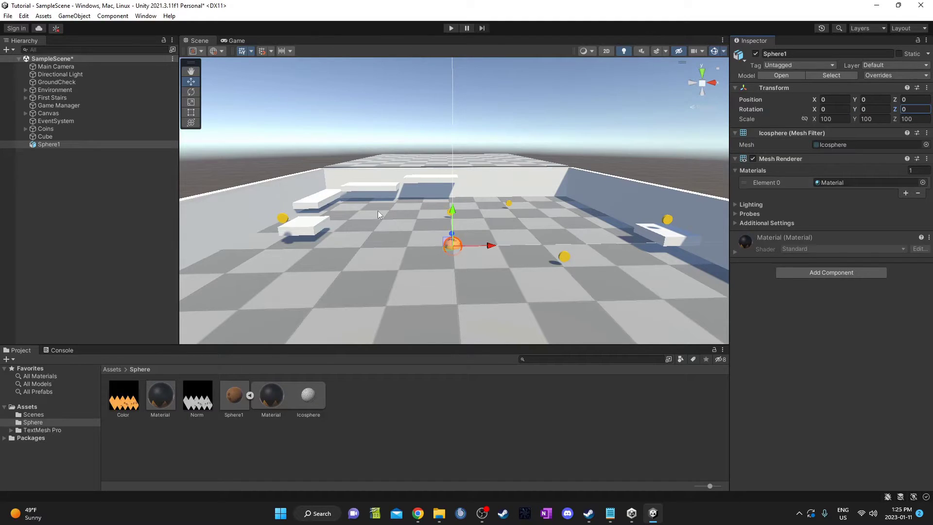
# Raise the sphere to Position Y 10 and frame it in the Scene view.
pyautogui.moveTo(454, 211); pyautogui.dragTo(476, 104)
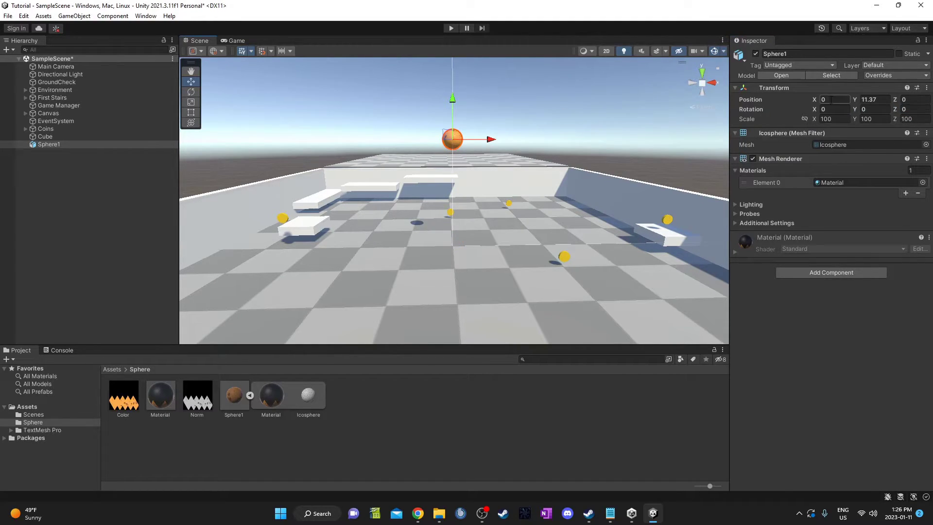
pyautogui.click(875, 99)
pyautogui.write('10')
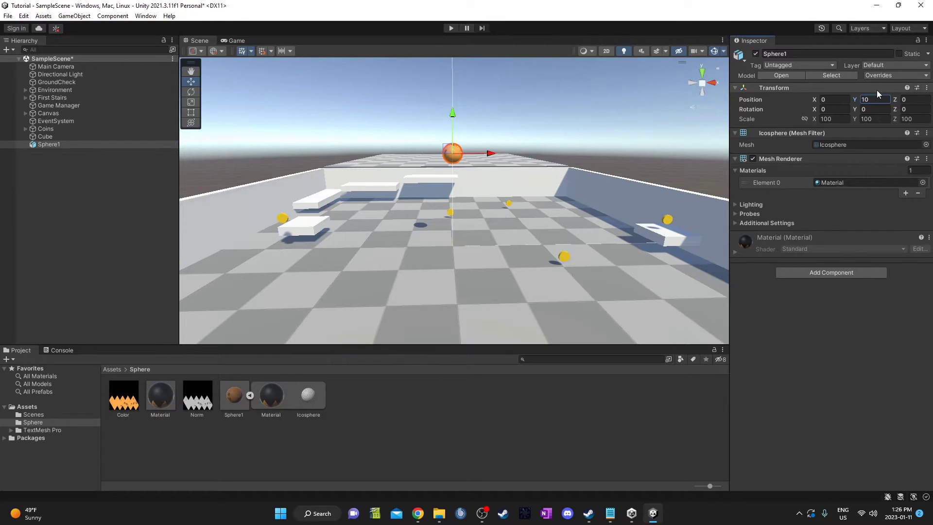
pyautogui.moveTo(452, 202); pyautogui.dragTo(453, 208, button='middle')
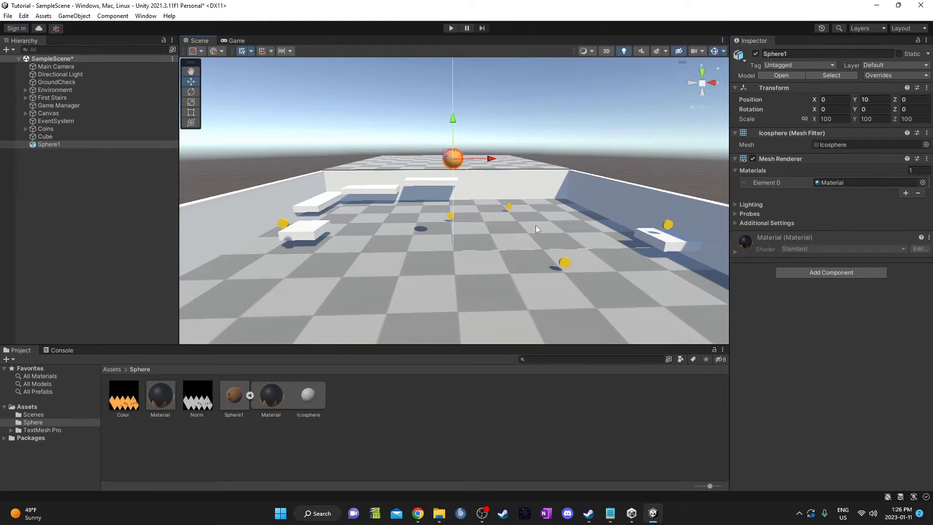
pyautogui.moveTo(455, 160); pyautogui.dragTo(471, 182, button='right')
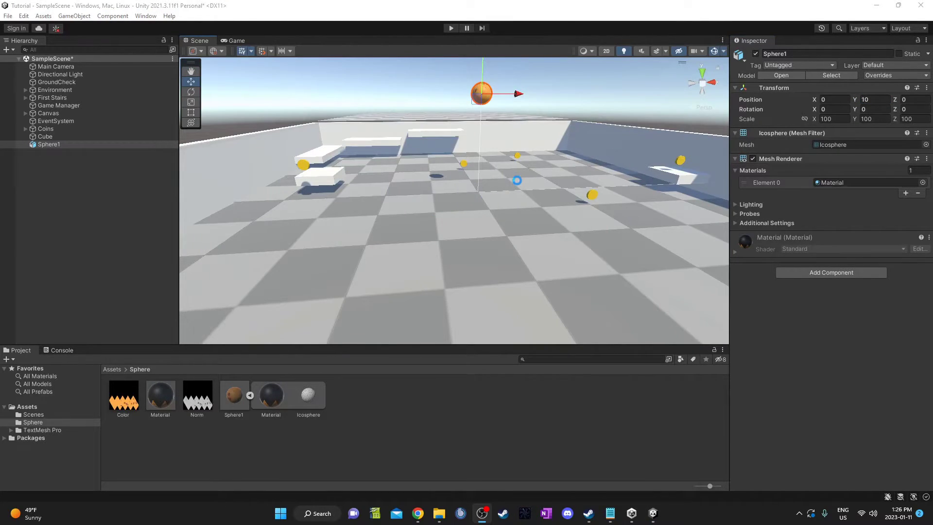
pyautogui.moveTo(506, 192); pyautogui.dragTo(514, 184, button='middle')
pyautogui.press('f')
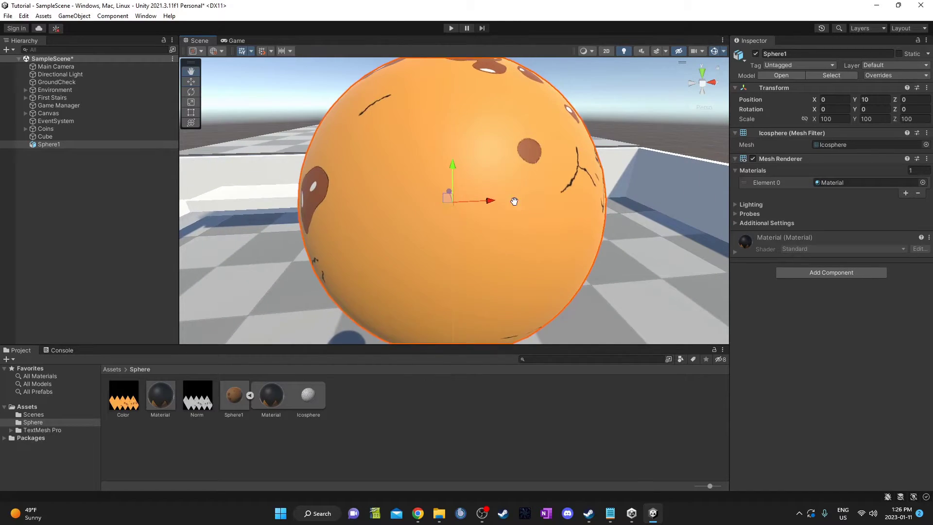
# Try a red Albedo tint on the Material, undo it, and apply the Material to the sphere.
pyautogui.click(164, 402)
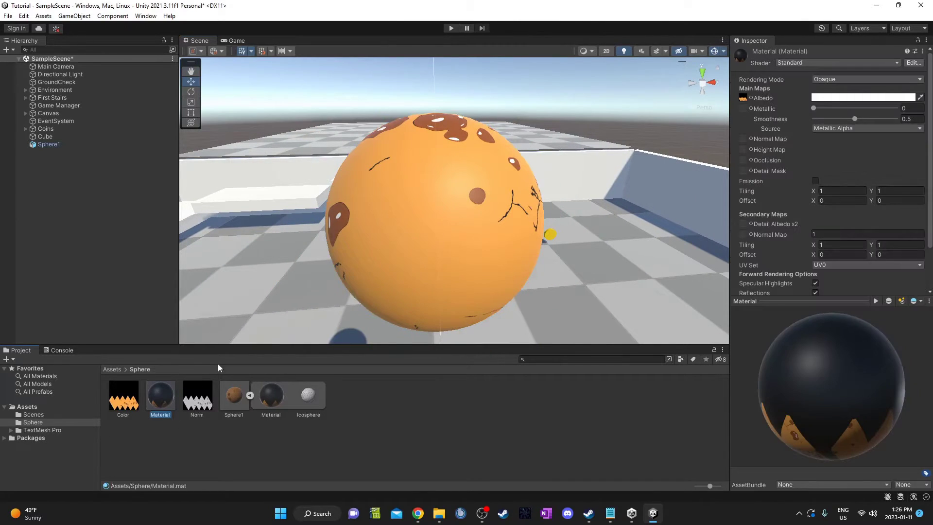
pyautogui.click(863, 98)
pyautogui.moveTo(860, 153)
pyautogui.mouseDown()
pyautogui.moveTo(925, 167)
pyautogui.moveTo(911, 208)
pyautogui.mouseUp()
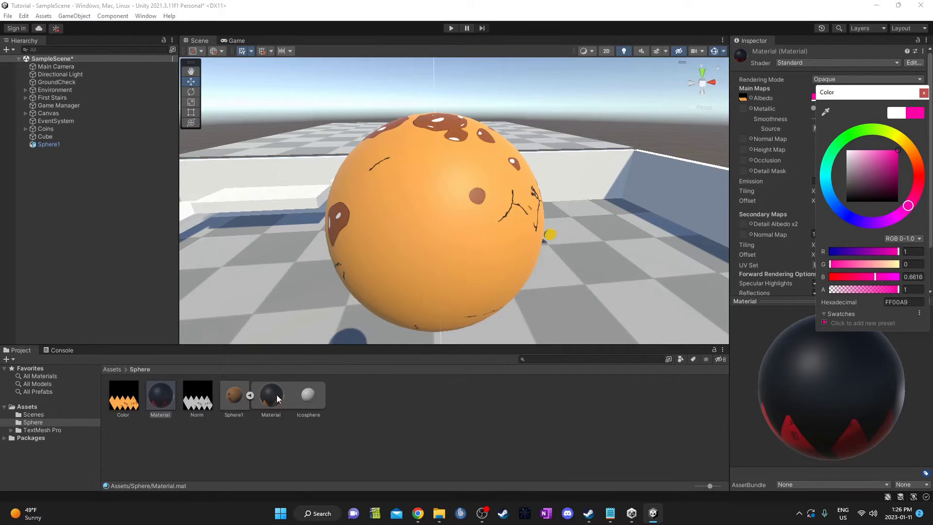
pyautogui.moveTo(159, 395); pyautogui.dragTo(422, 252)
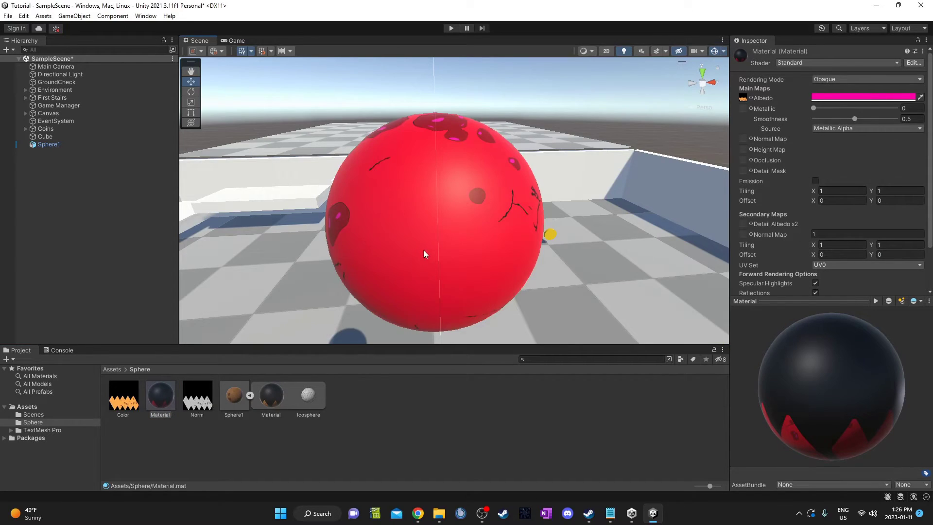
pyautogui.click(161, 398)
pyautogui.hotkey('ctrl', 'z')
pyautogui.hotkey('ctrl', 'z')
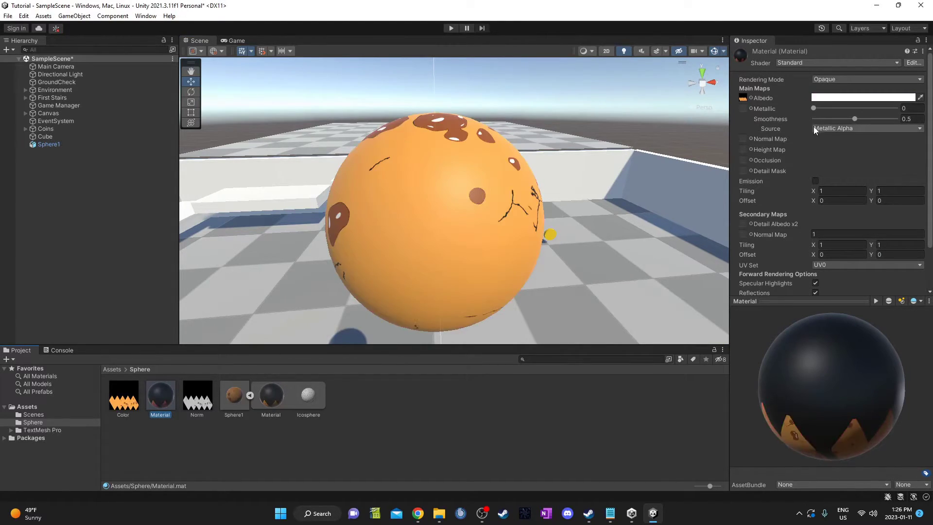
pyautogui.moveTo(158, 405); pyautogui.dragTo(422, 227)
# Assign Norm as the Material's normal map with strength 0.1.
pyautogui.moveTo(203, 406); pyautogui.dragTo(747, 139)
pyautogui.keyDown('alt'); pyautogui.moveTo(414, 249); pyautogui.dragTo(515, 202); pyautogui.keyUp('alt')
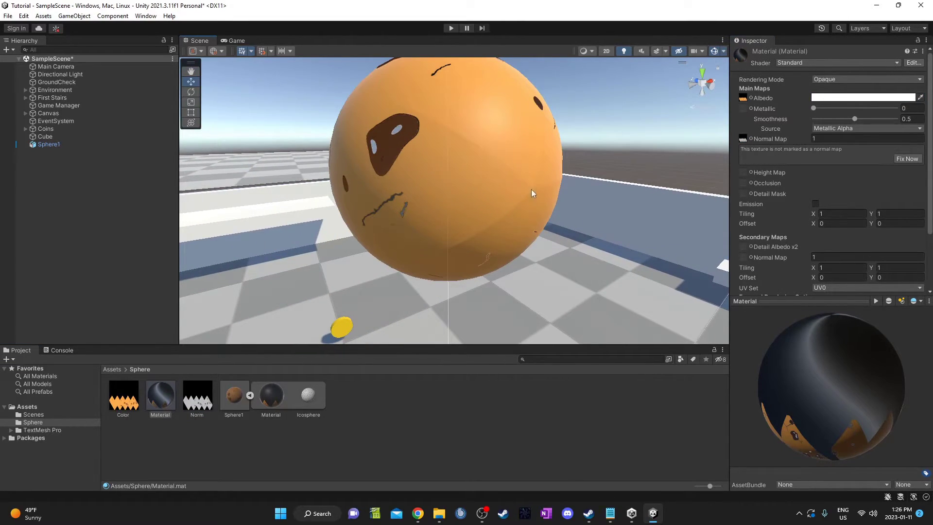
pyautogui.keyDown('alt'); pyautogui.moveTo(542, 190); pyautogui.dragTo(465, 246); pyautogui.keyUp('alt')
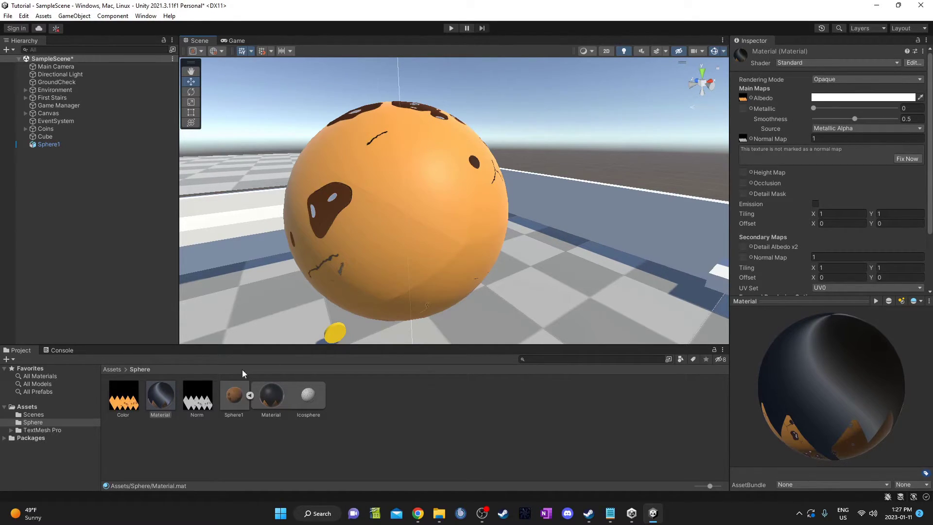
pyautogui.click(832, 135)
pyautogui.write('.1')
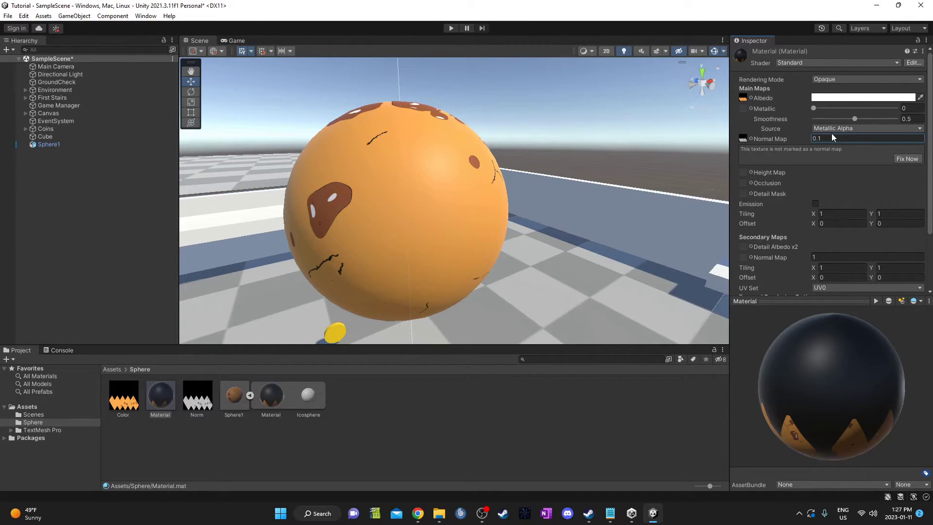
pyautogui.moveTo(397, 245); pyautogui.dragTo(406, 232, button='middle')
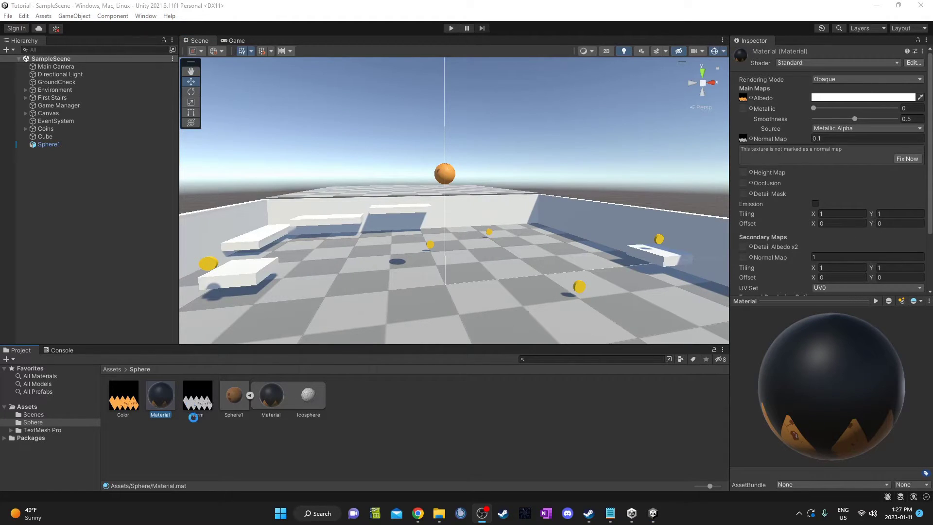
# Reimport the Norm texture with its Texture Type set to Normal map.
pyautogui.click(191, 419)
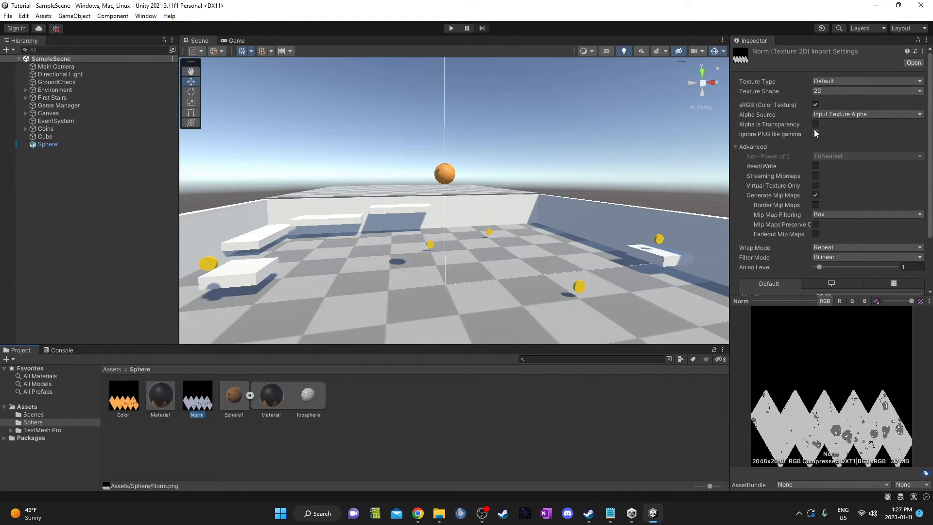
pyautogui.click(838, 82)
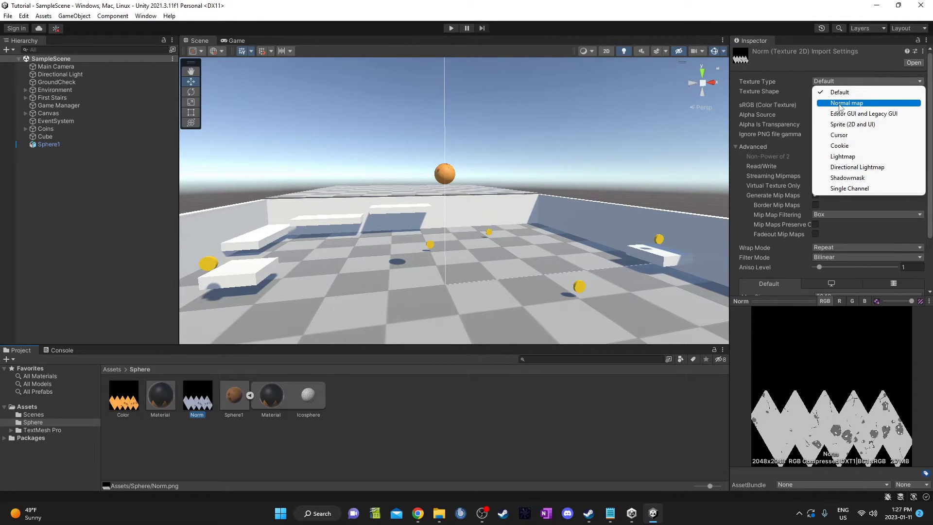
pyautogui.click(841, 101)
pyautogui.scroll(-3, 853, 200)
pyautogui.click(914, 287)
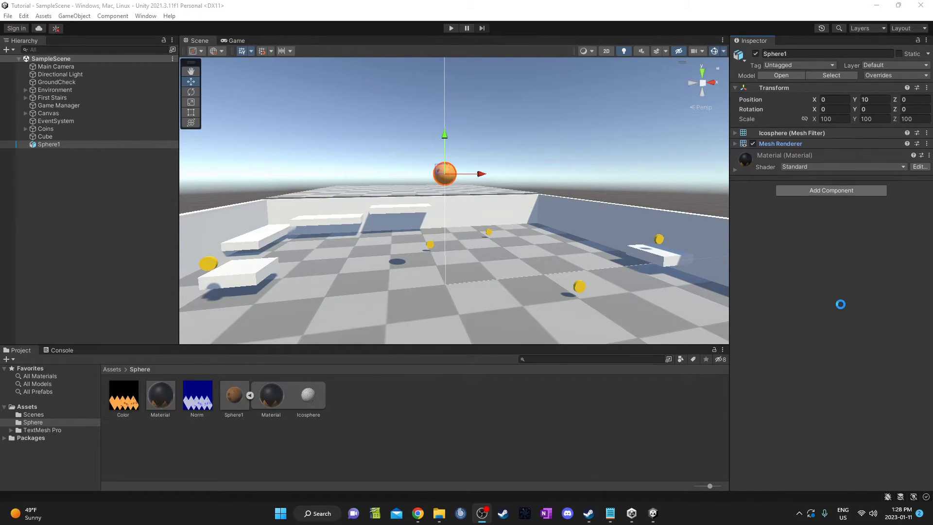
# Add a Sphere Collider and a Rigidbody to Sphere1.
pyautogui.write('sph')
pyautogui.press('Return')
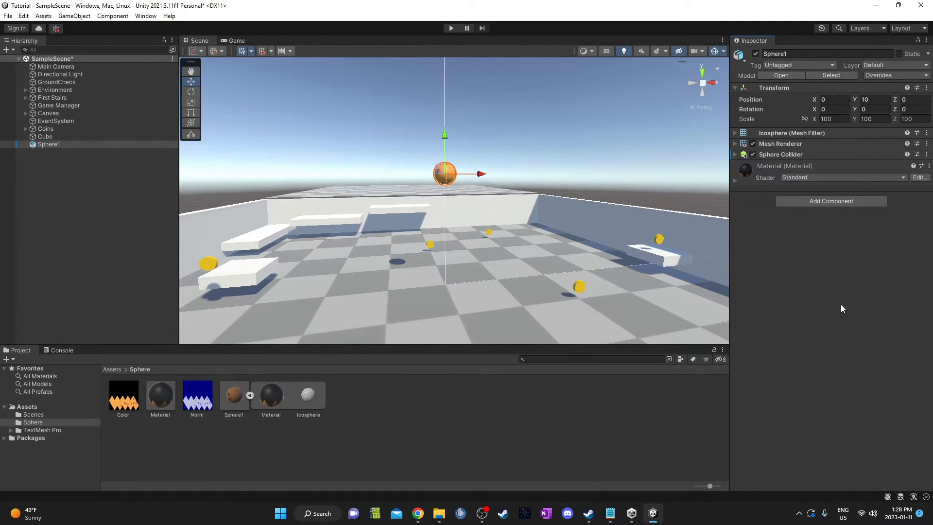
pyautogui.click(829, 196)
pyautogui.write('rig')
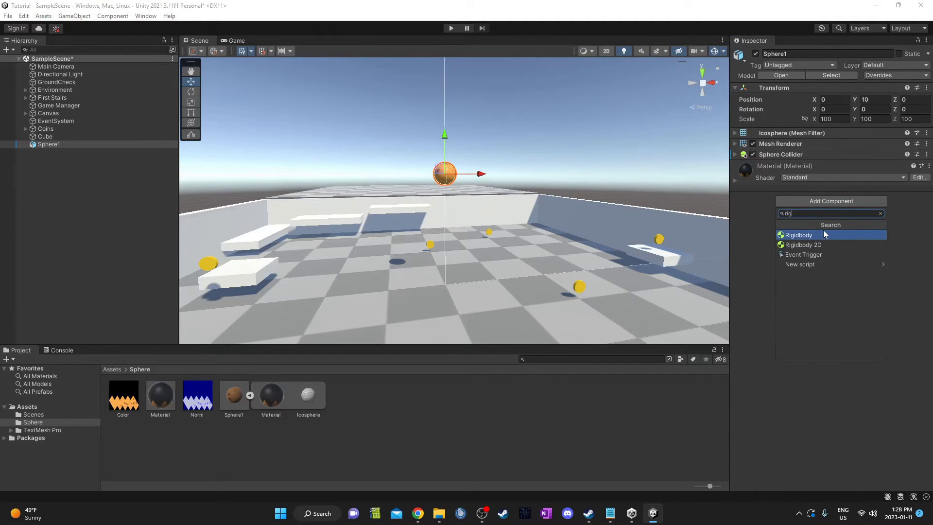
pyautogui.click(824, 232)
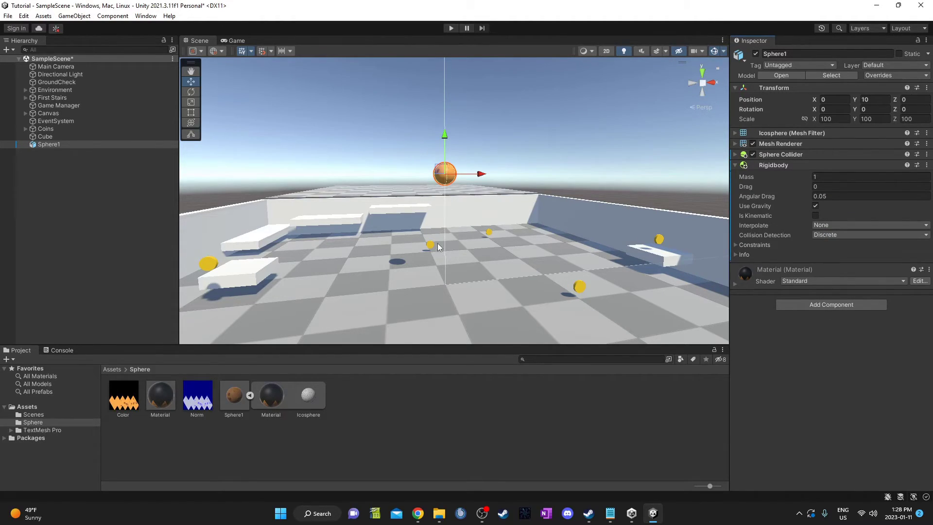
# Attach the SphereController script from the Assets folder to Sphere1.
pyautogui.click(29, 415)
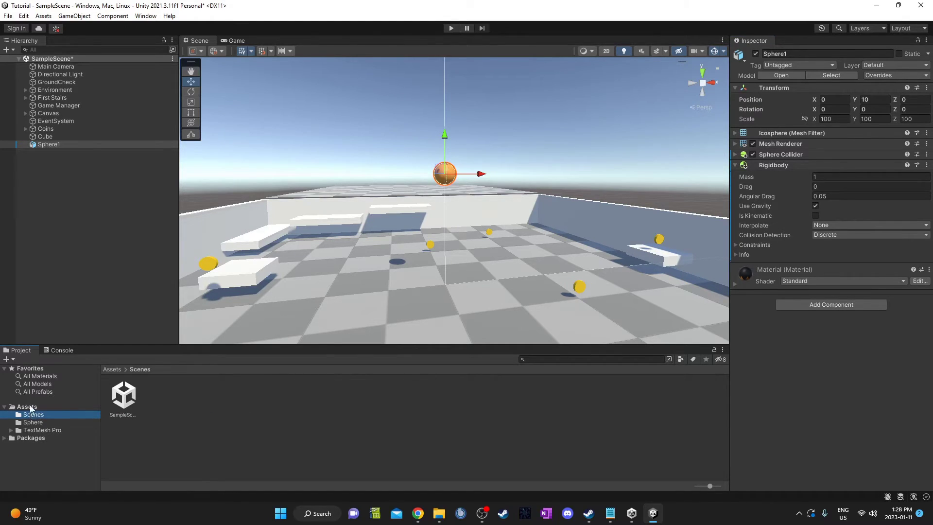
pyautogui.click(30, 407)
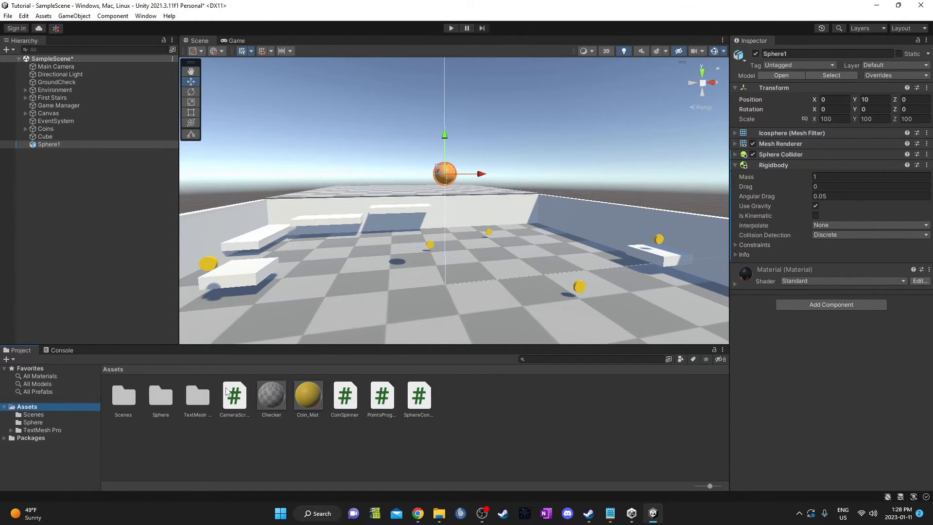
pyautogui.click(414, 405)
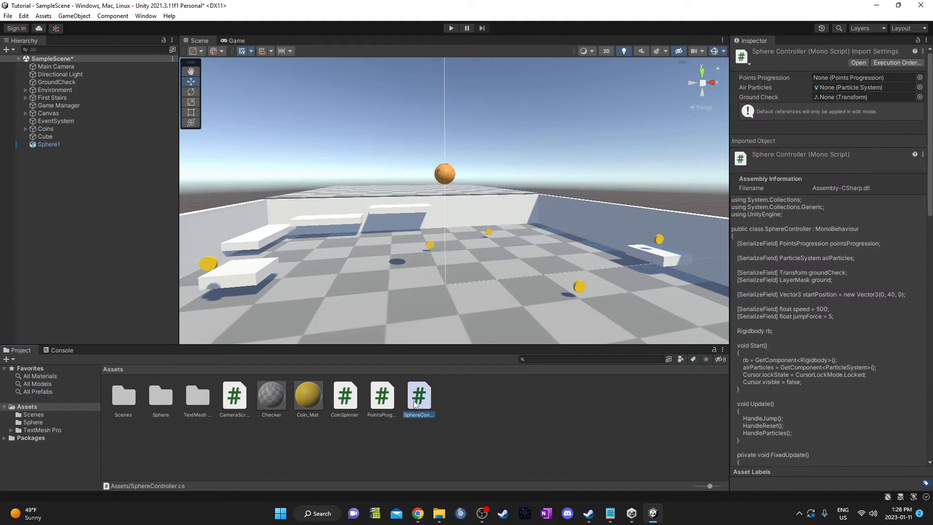
pyautogui.click(50, 145)
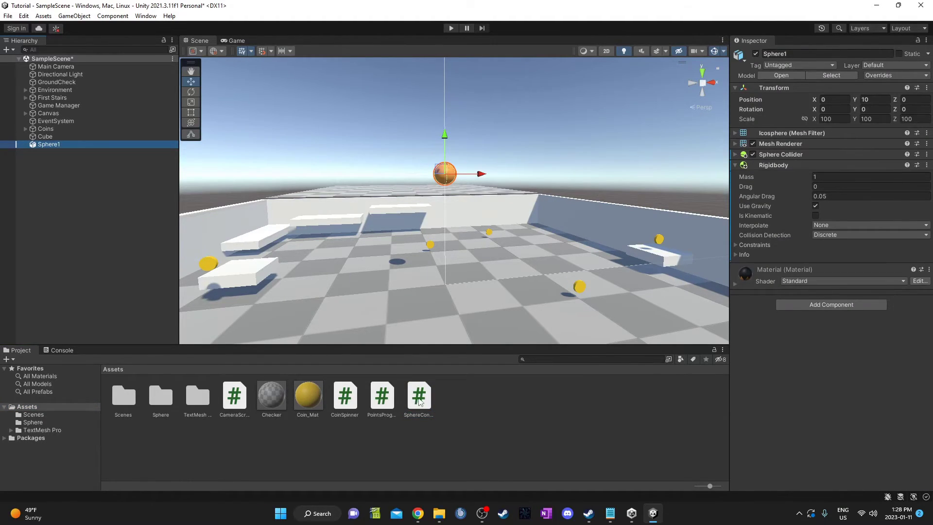
pyautogui.moveTo(804, 354); pyautogui.dragTo(805, 356)
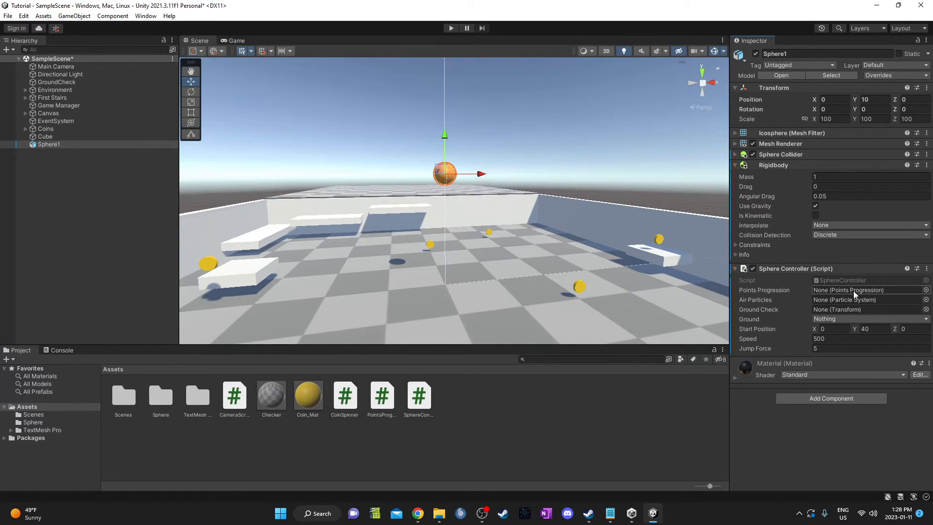
# Link Game Manager as points progression, GroundCheck as ground check, and set the ground layer to Ground.
pyautogui.moveTo(58, 107); pyautogui.dragTo(850, 291)
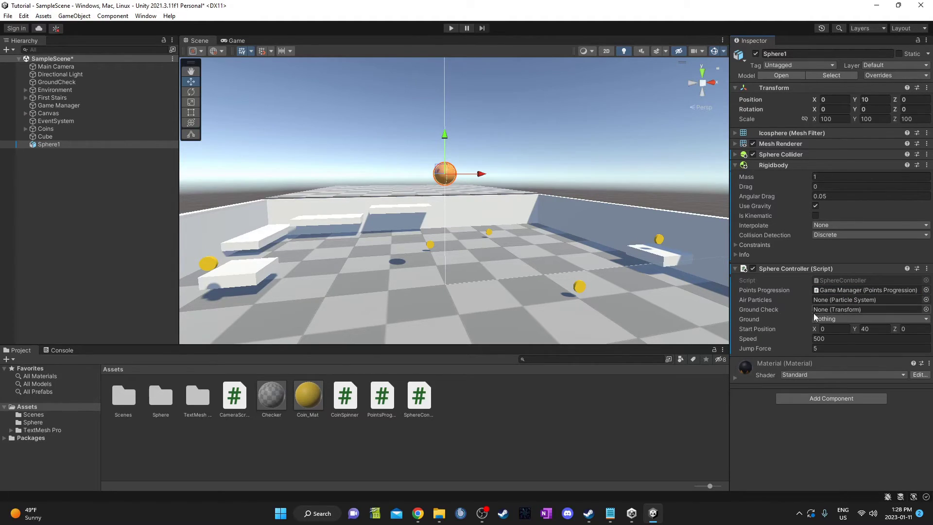
pyautogui.moveTo(55, 84); pyautogui.dragTo(865, 307)
pyautogui.click(851, 319)
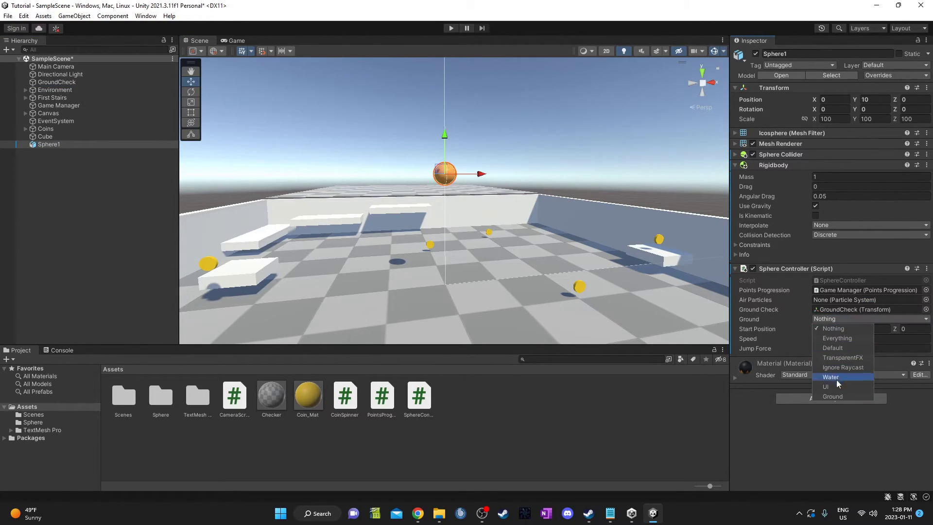
pyautogui.click(835, 397)
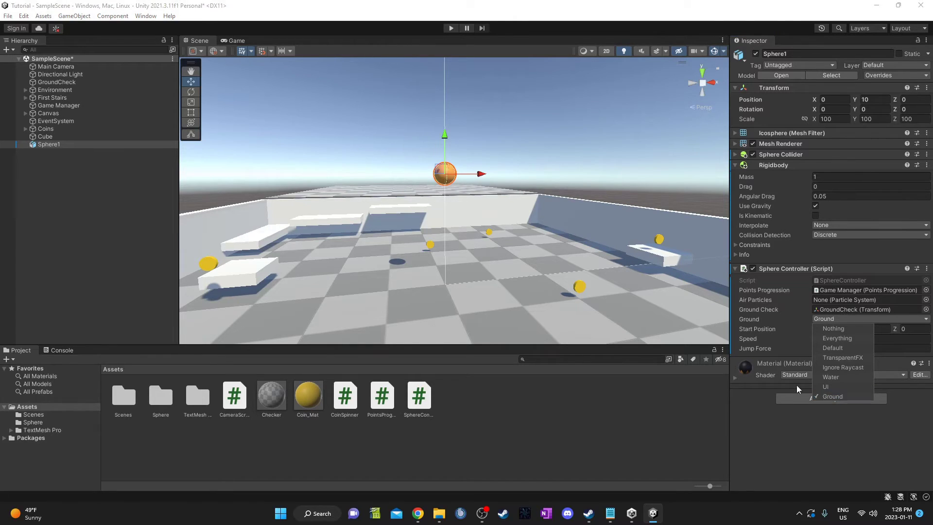
pyautogui.click(825, 430)
pyautogui.scroll(-4, 494, 291)
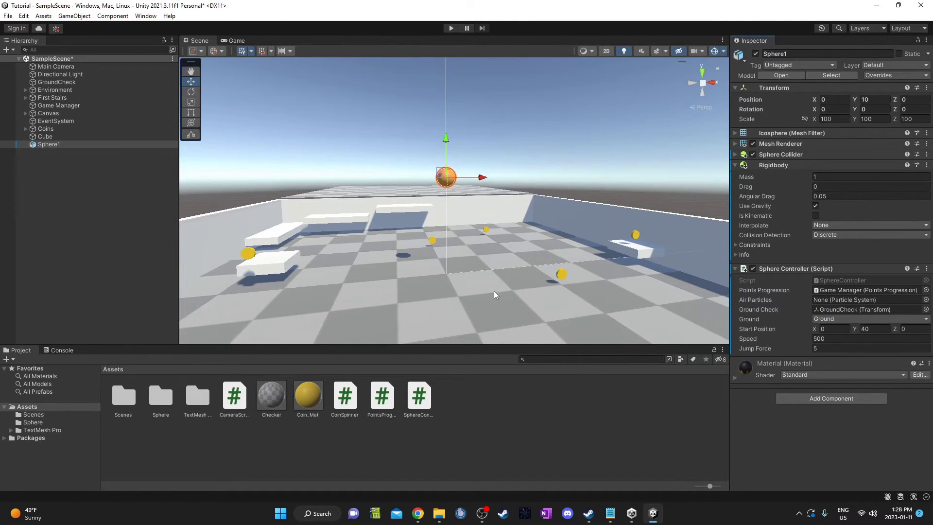
pyautogui.scroll(-2, 493, 294)
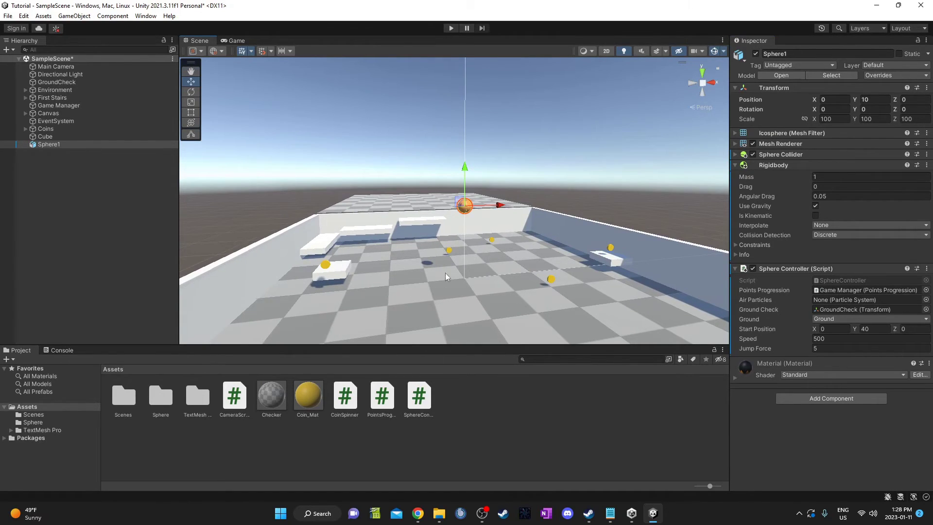
pyautogui.moveTo(446, 272); pyautogui.dragTo(500, 188, button='middle')
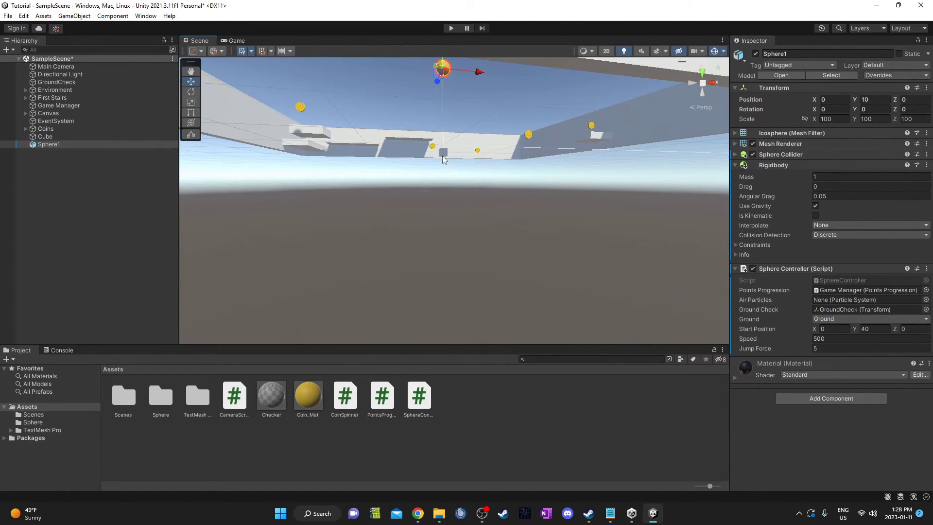
# Copy the Cube's Particle System component.
pyautogui.click(480, 162)
pyautogui.scroll(4, 492, 200)
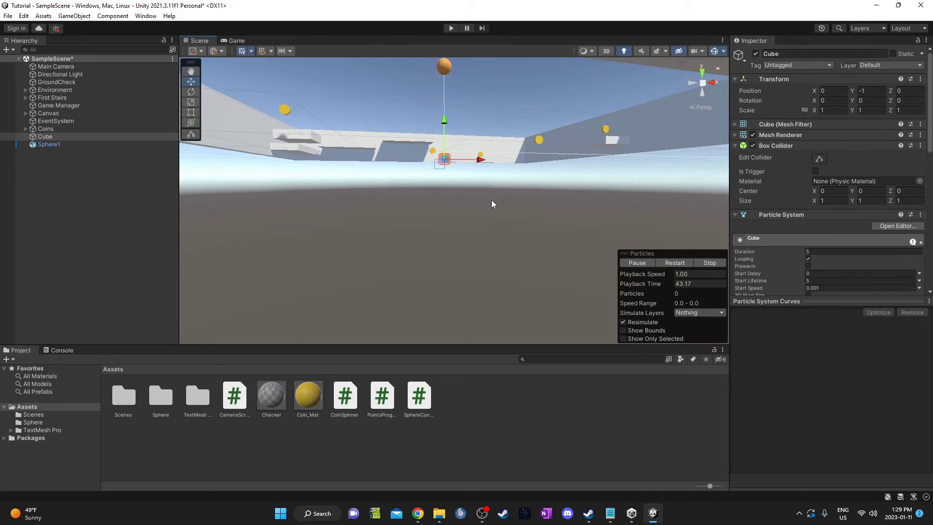
pyautogui.rightClick(804, 215)
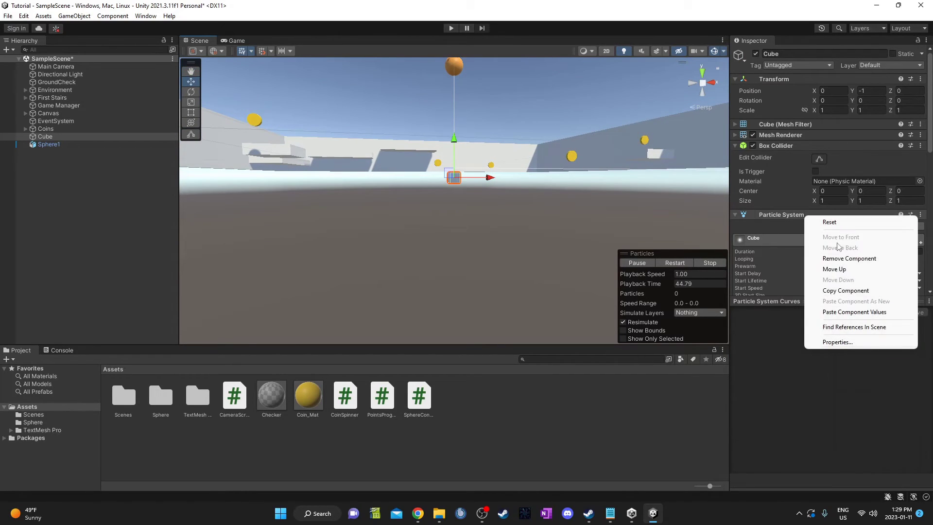
pyautogui.click(862, 291)
# Add a Particle System to Sphere1 and paste the cube's particle settings into it.
pyautogui.moveTo(466, 124); pyautogui.dragTo(462, 227, button='middle')
pyautogui.click(451, 188)
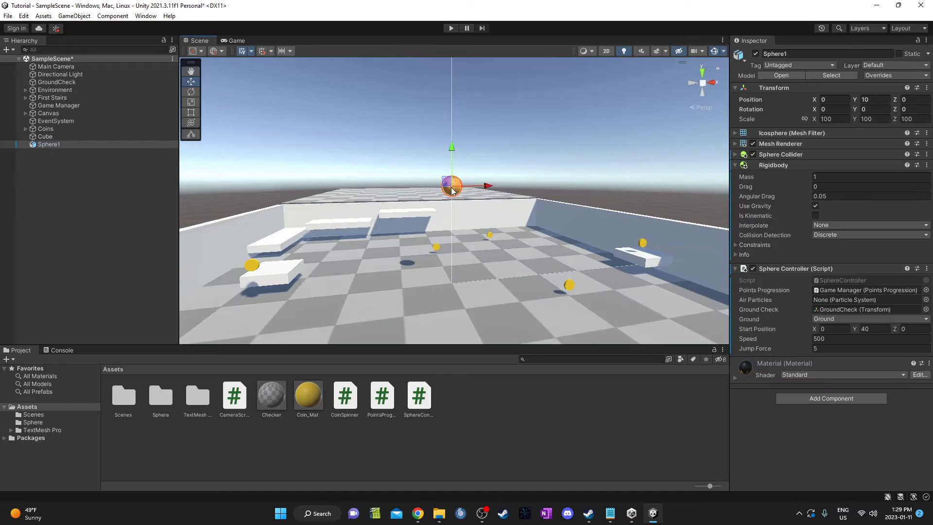
pyautogui.click(811, 396)
pyautogui.write('[pa')
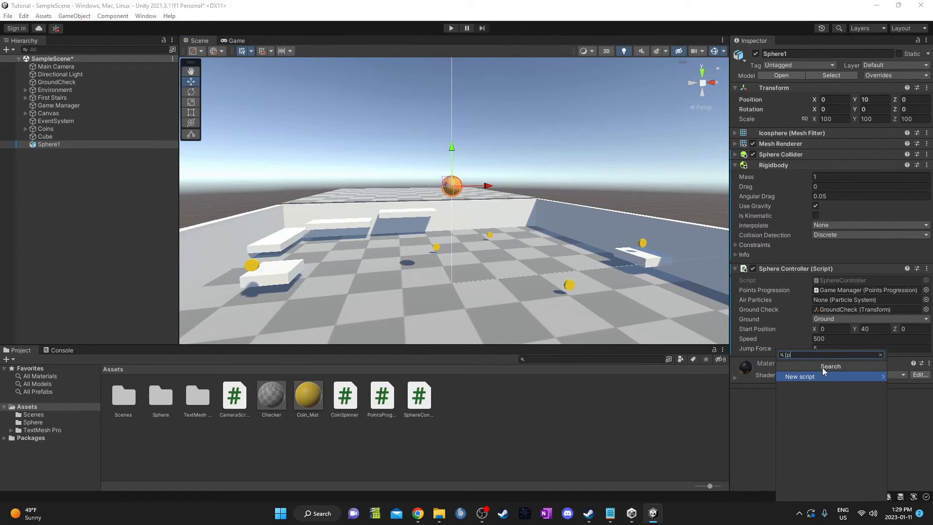
pyautogui.press('BackSpace')
pyautogui.press('BackSpace')
pyautogui.press('BackSpace')
pyautogui.write('part')
pyautogui.press('Return')
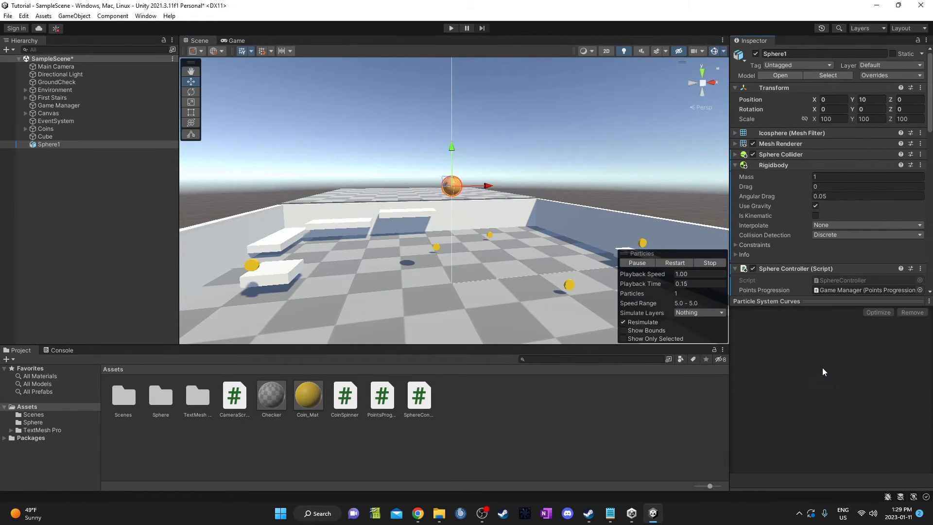
pyautogui.scroll(-4, 599, 255)
pyautogui.scroll(-9, 867, 274)
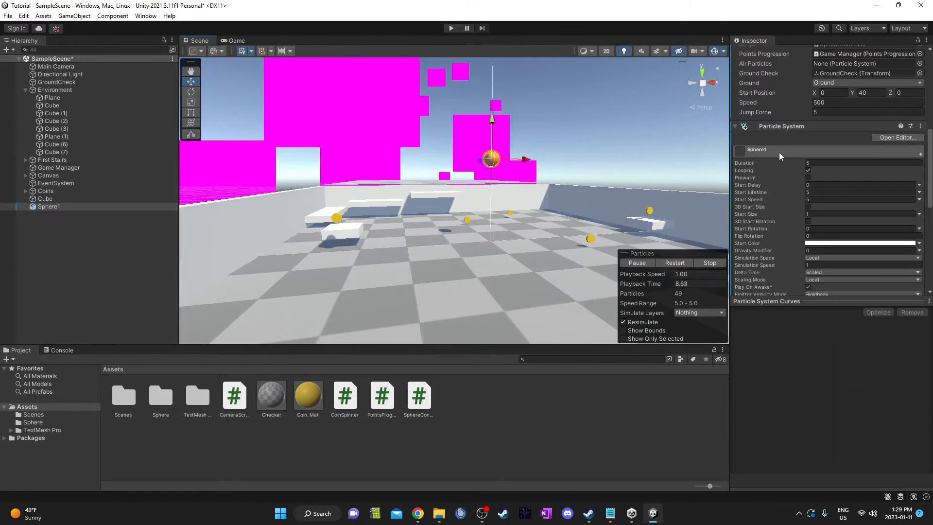
pyautogui.rightClick(780, 154)
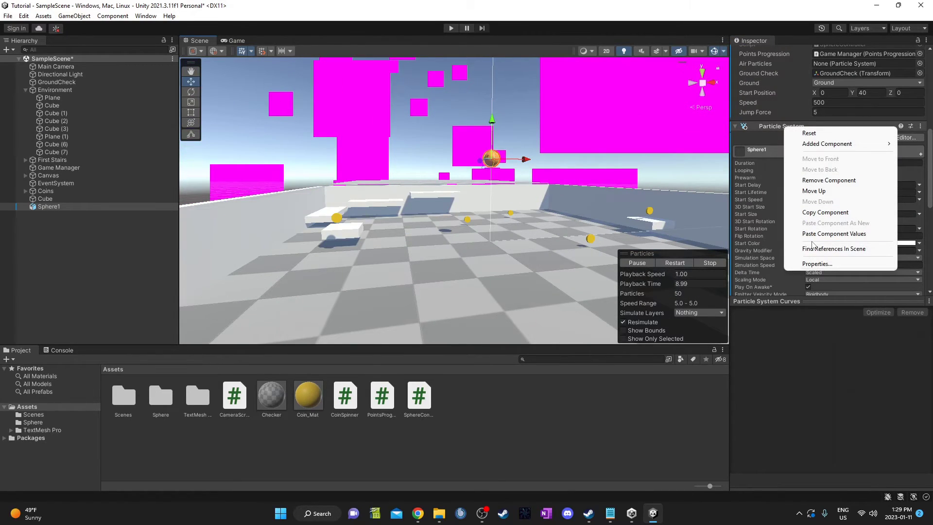
pyautogui.click(812, 236)
# Move the sphere to preview its particle trail, then undo the move.
pyautogui.scroll(5, 532, 194)
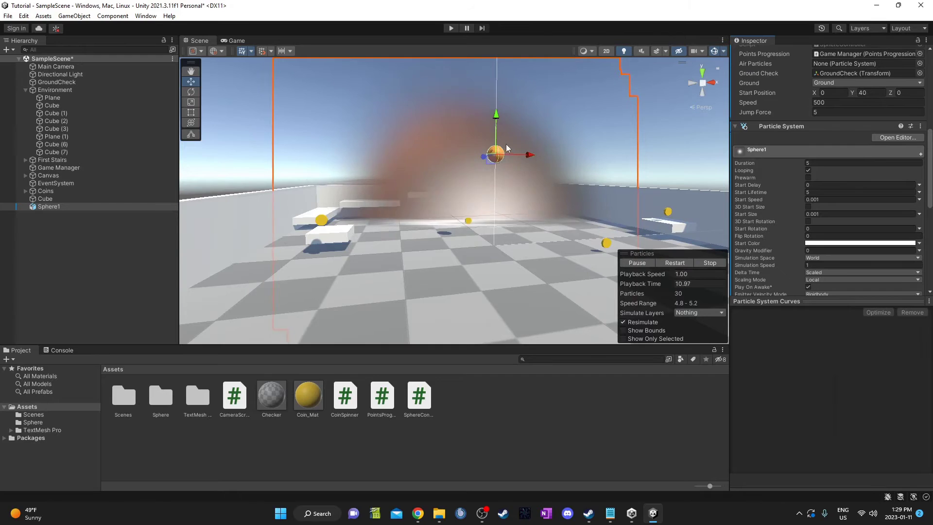
pyautogui.moveTo(524, 152); pyautogui.dragTo(471, 176, button='middle')
pyautogui.scroll(3, 437, 245)
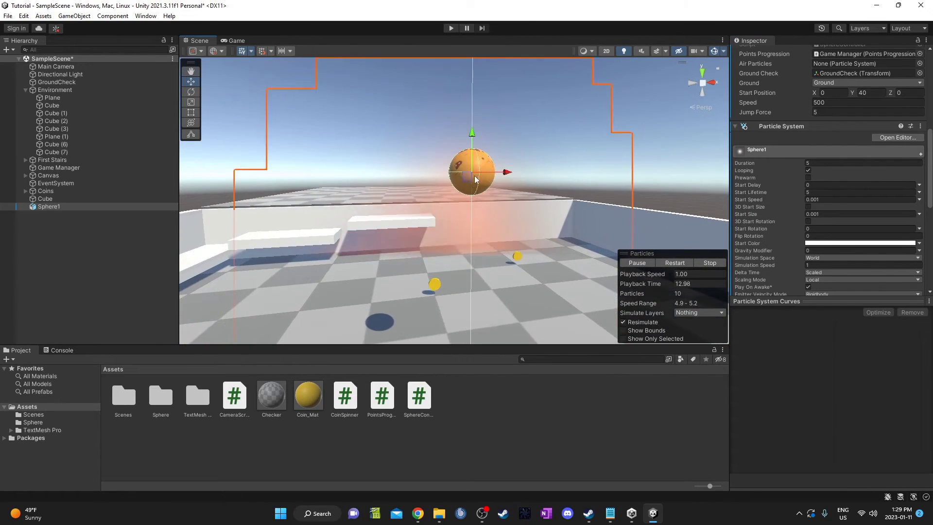
pyautogui.moveTo(469, 170)
pyautogui.mouseDown()
pyautogui.moveTo(468, 180)
pyautogui.moveTo(296, 275)
pyautogui.moveTo(594, 110)
pyautogui.moveTo(429, 270)
pyautogui.moveTo(468, 105)
pyautogui.moveTo(316, 247)
pyautogui.moveTo(533, 101)
pyautogui.mouseUp()
pyautogui.hotkey('ctrl', 'z')
# Link Sphere1's particle system into the controller's Air Particles field.
pyautogui.moveTo(488, 194); pyautogui.dragTo(515, 170, button='middle')
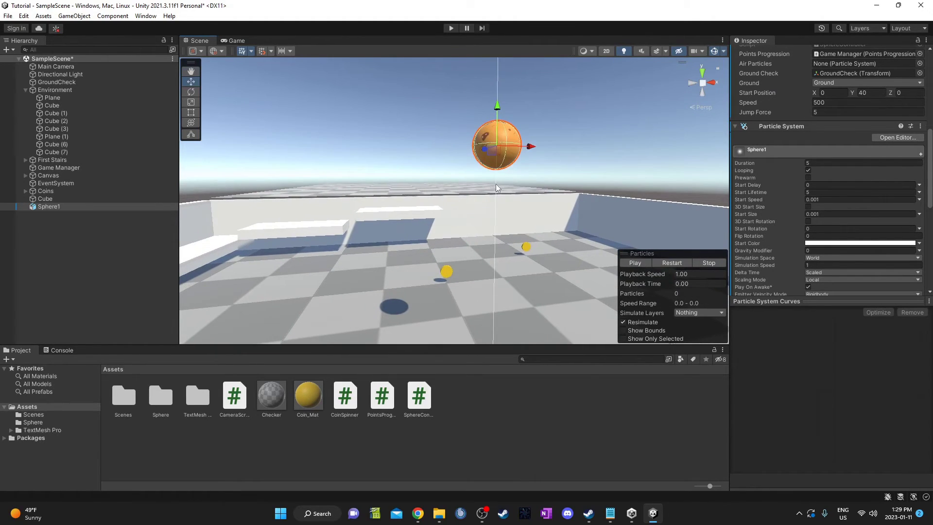
pyautogui.keyDown('alt'); pyautogui.moveTo(525, 150); pyautogui.dragTo(514, 183); pyautogui.keyUp('alt')
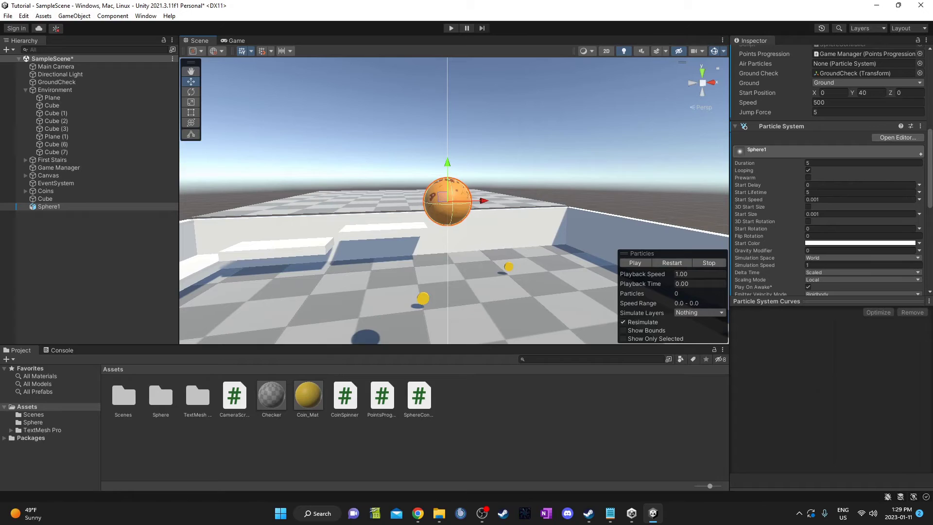
pyautogui.moveTo(781, 362); pyautogui.dragTo(836, 300)
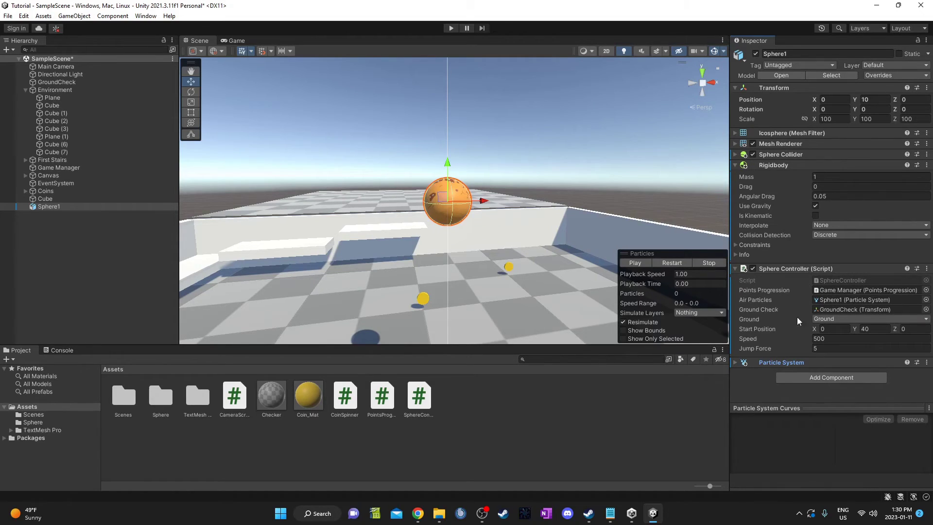
pyautogui.click(832, 349)
pyautogui.click(455, 30)
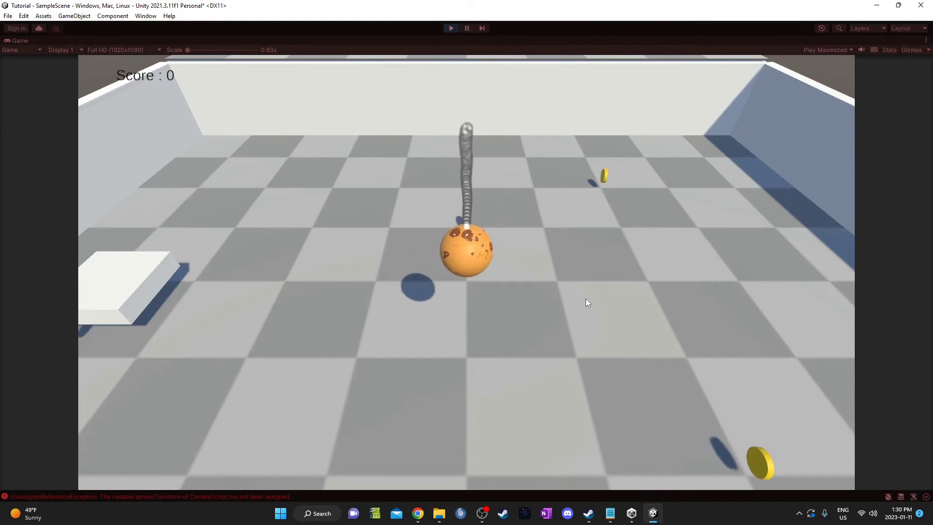
pyautogui.press('a')
pyautogui.press('w')
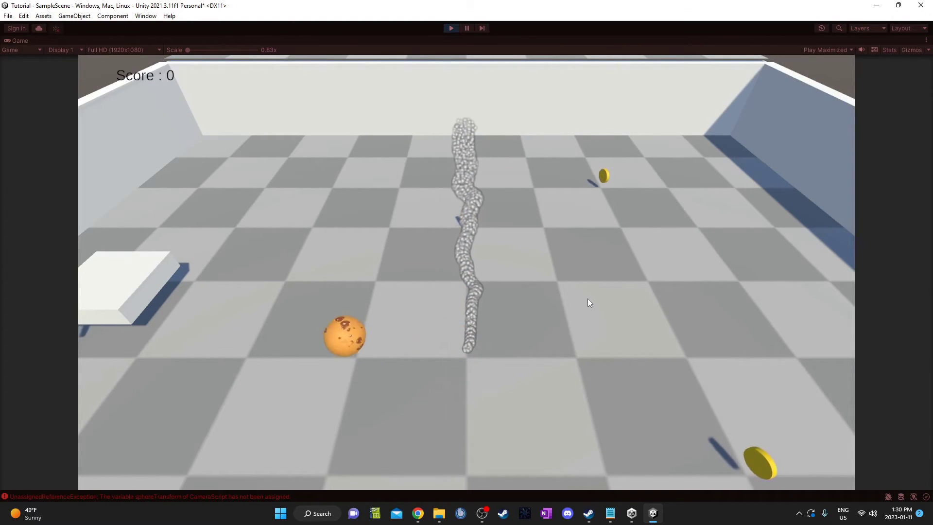
pyautogui.press('w')
pyautogui.press('space')
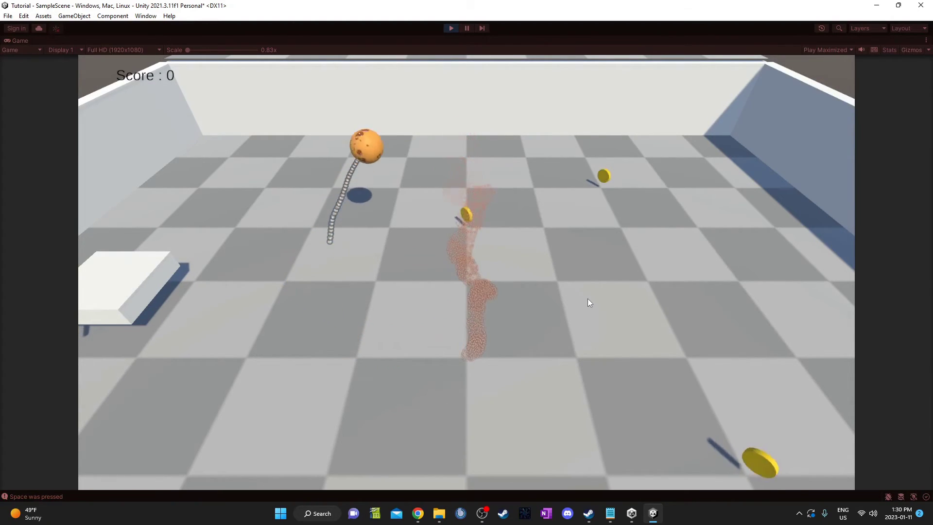
pyautogui.press('d')
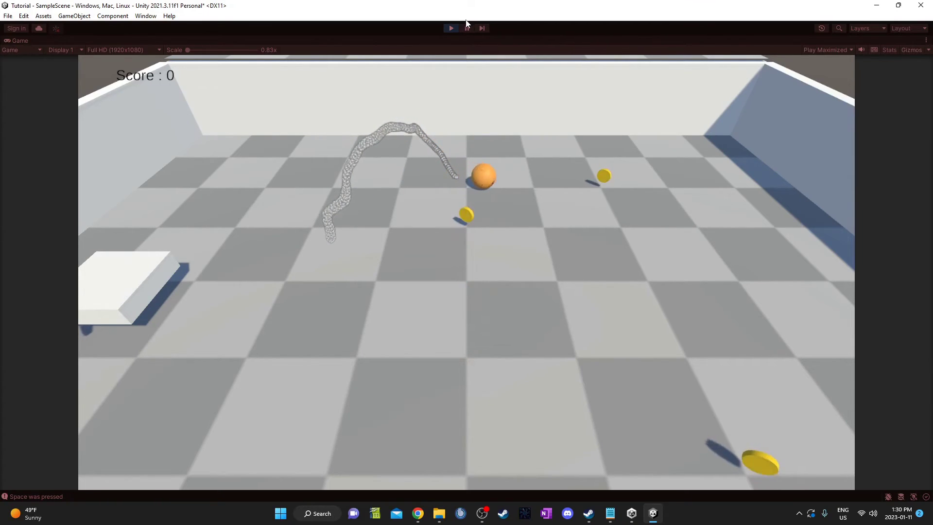
pyautogui.press('s')
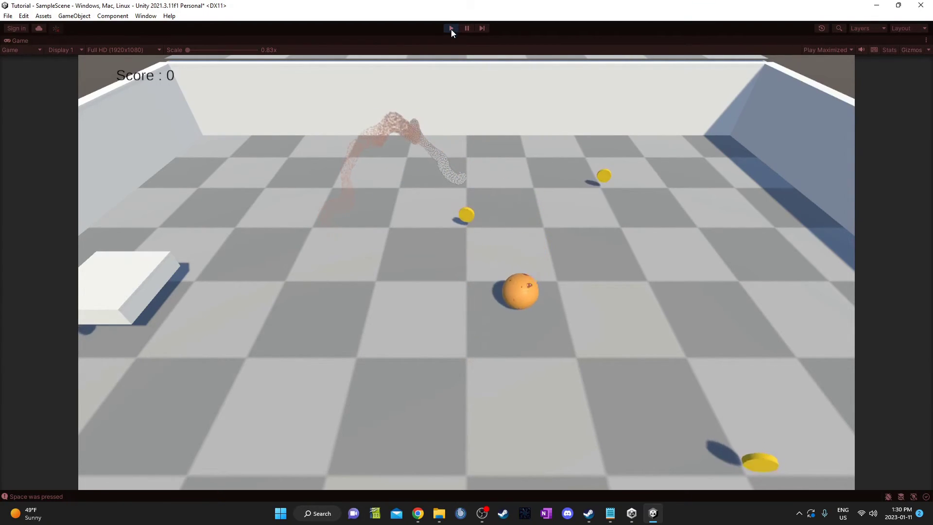
pyautogui.click(451, 28)
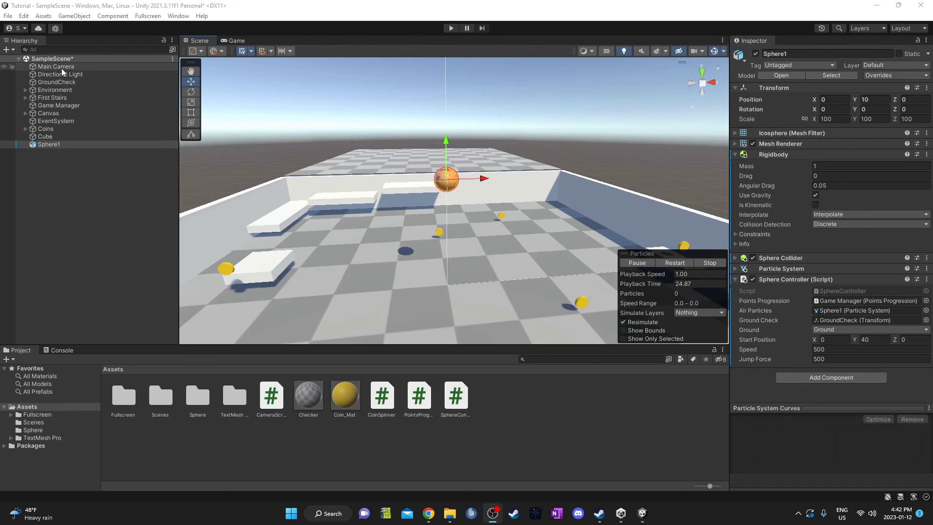
# Select the Main Camera in the Hierarchy.
pyautogui.click(61, 68)
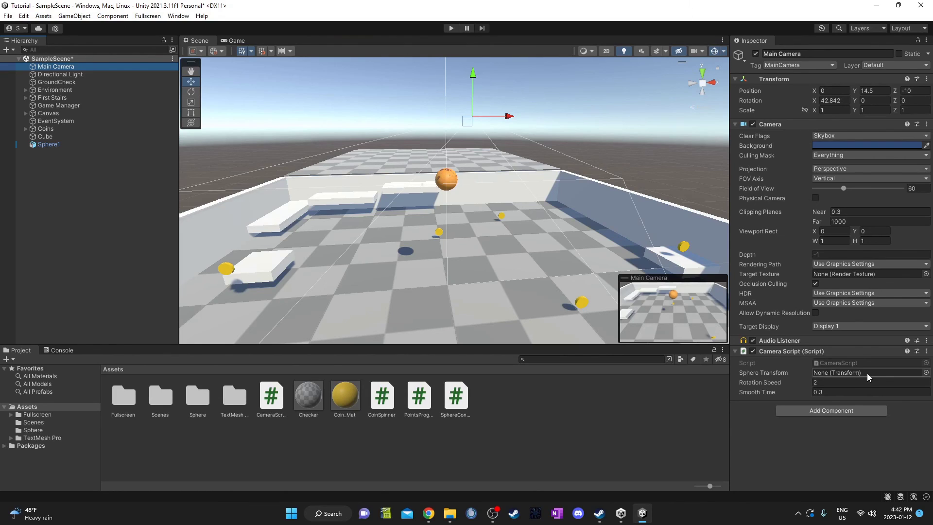
# Assign Sphere1 as the Camera Script's Sphere Transform, then play and jump the ball to test.
pyautogui.moveTo(42, 144); pyautogui.dragTo(847, 372)
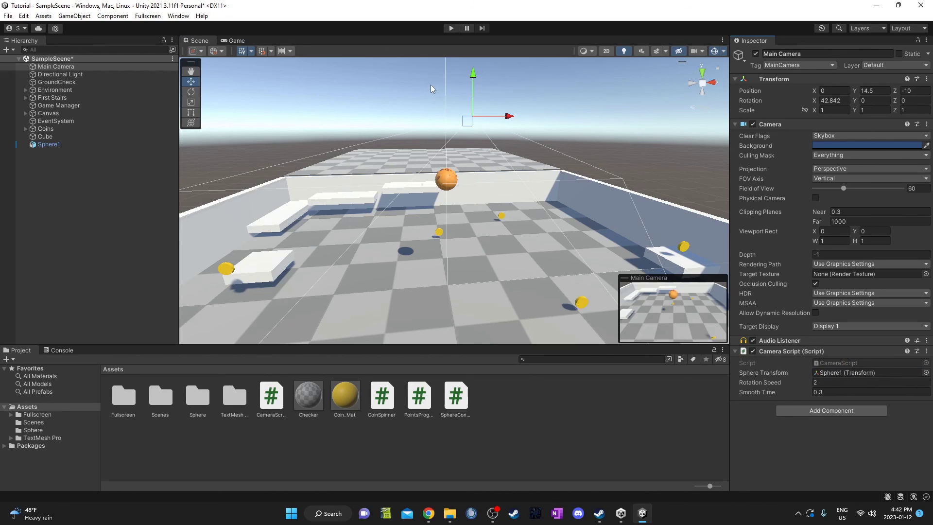
pyautogui.click(449, 27)
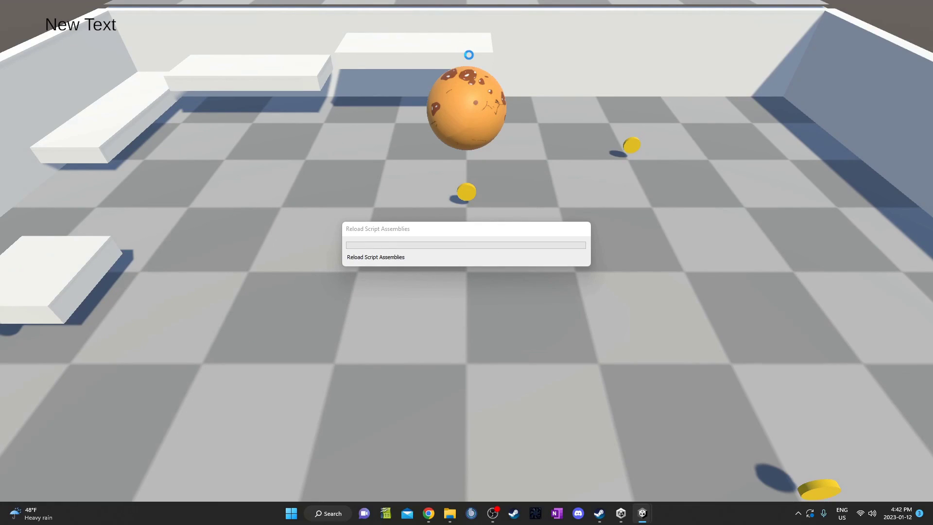
pyautogui.click(468, 55)
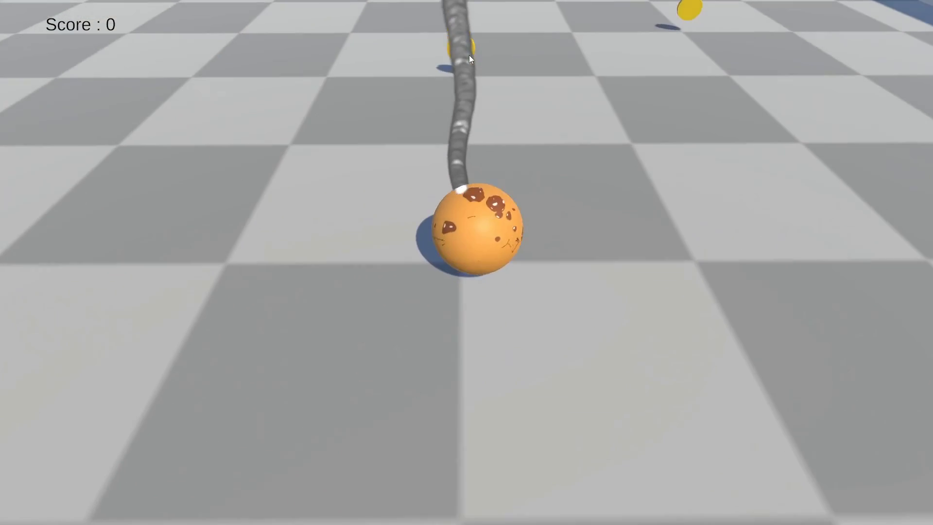
pyautogui.click(468, 54)
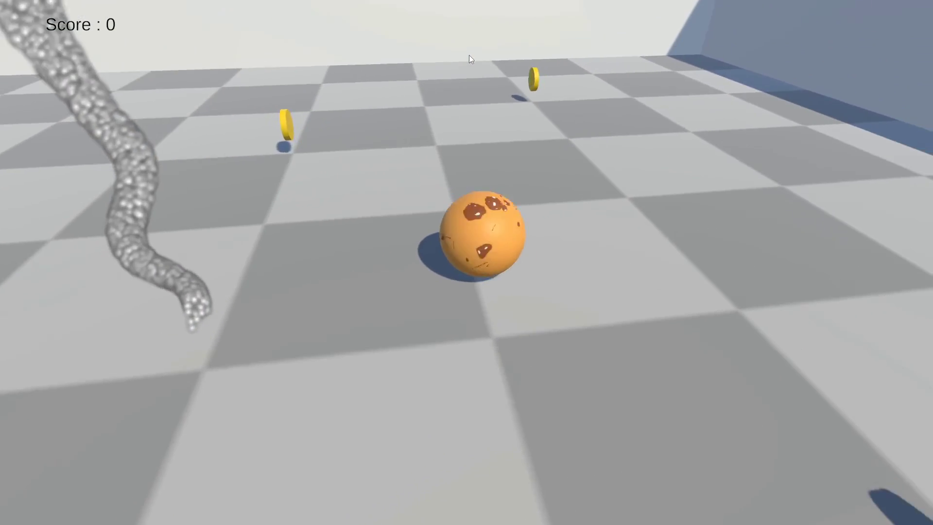
pyautogui.click(468, 54)
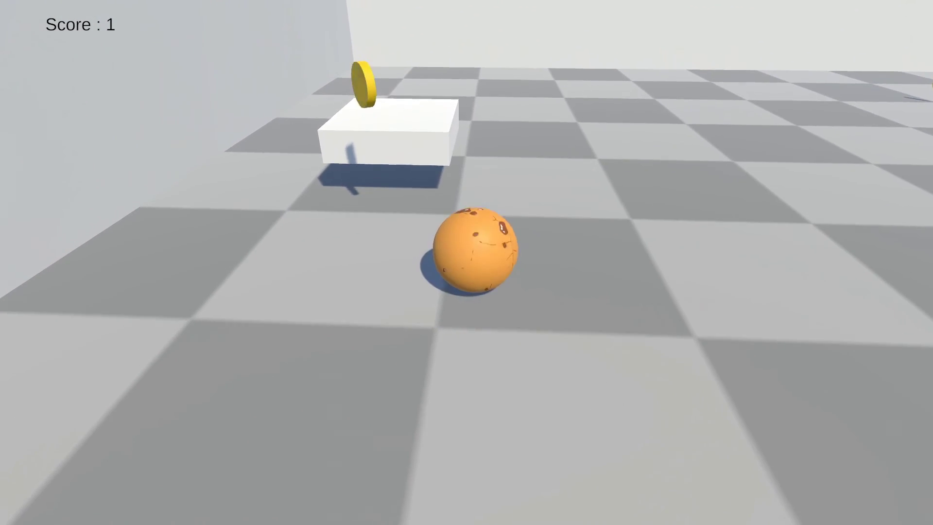
pyautogui.press('space')
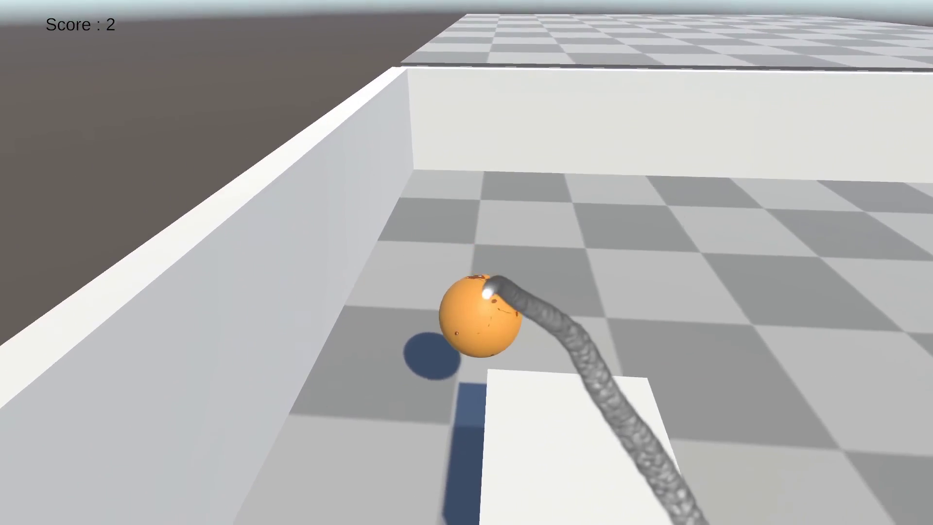